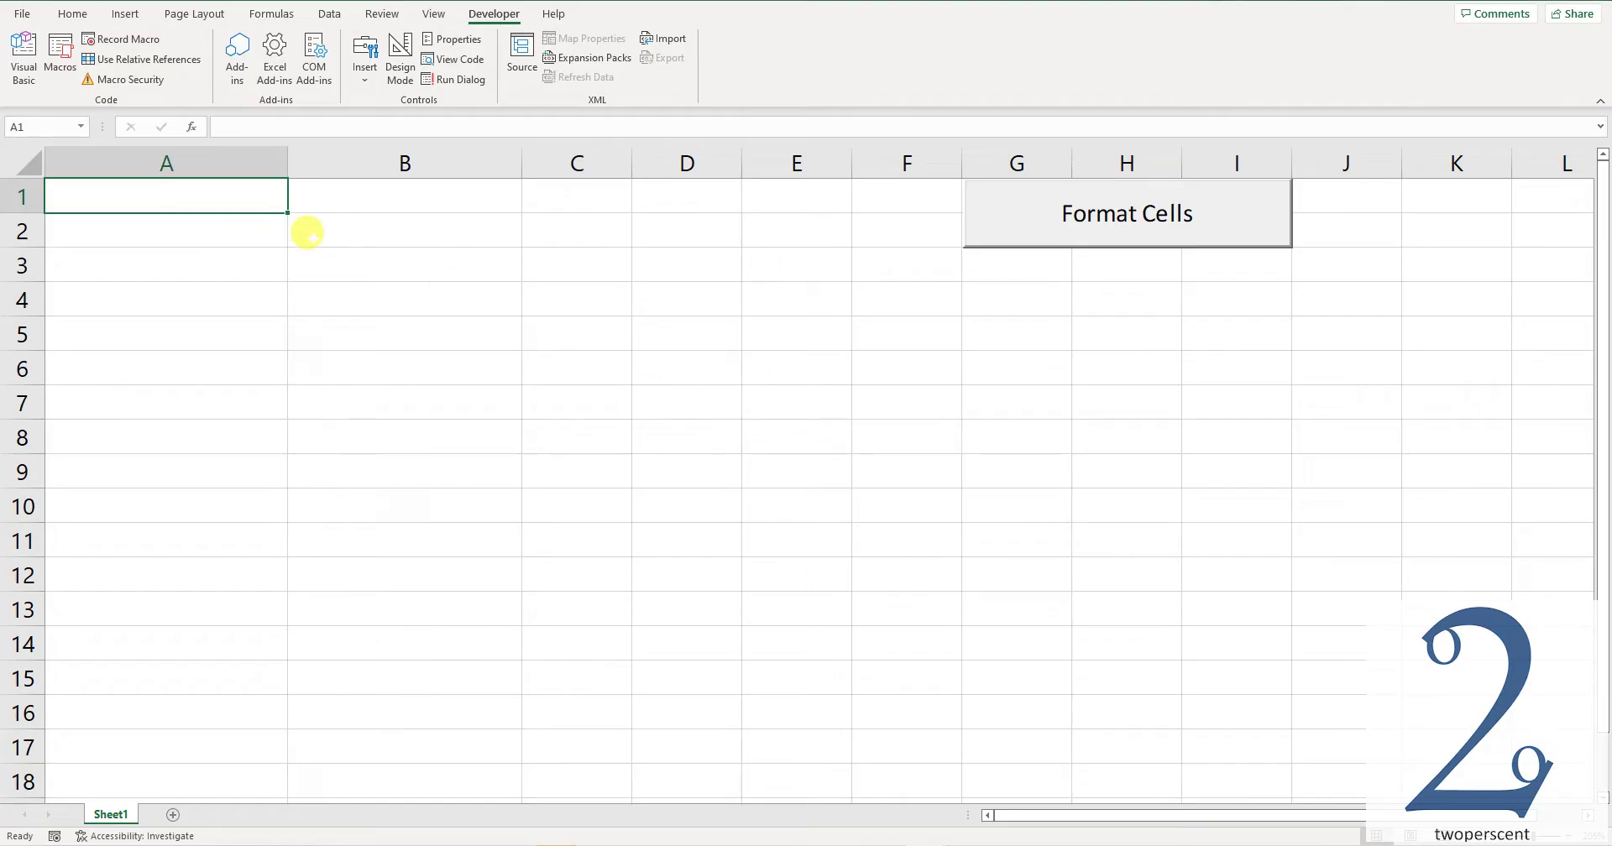
type("152")
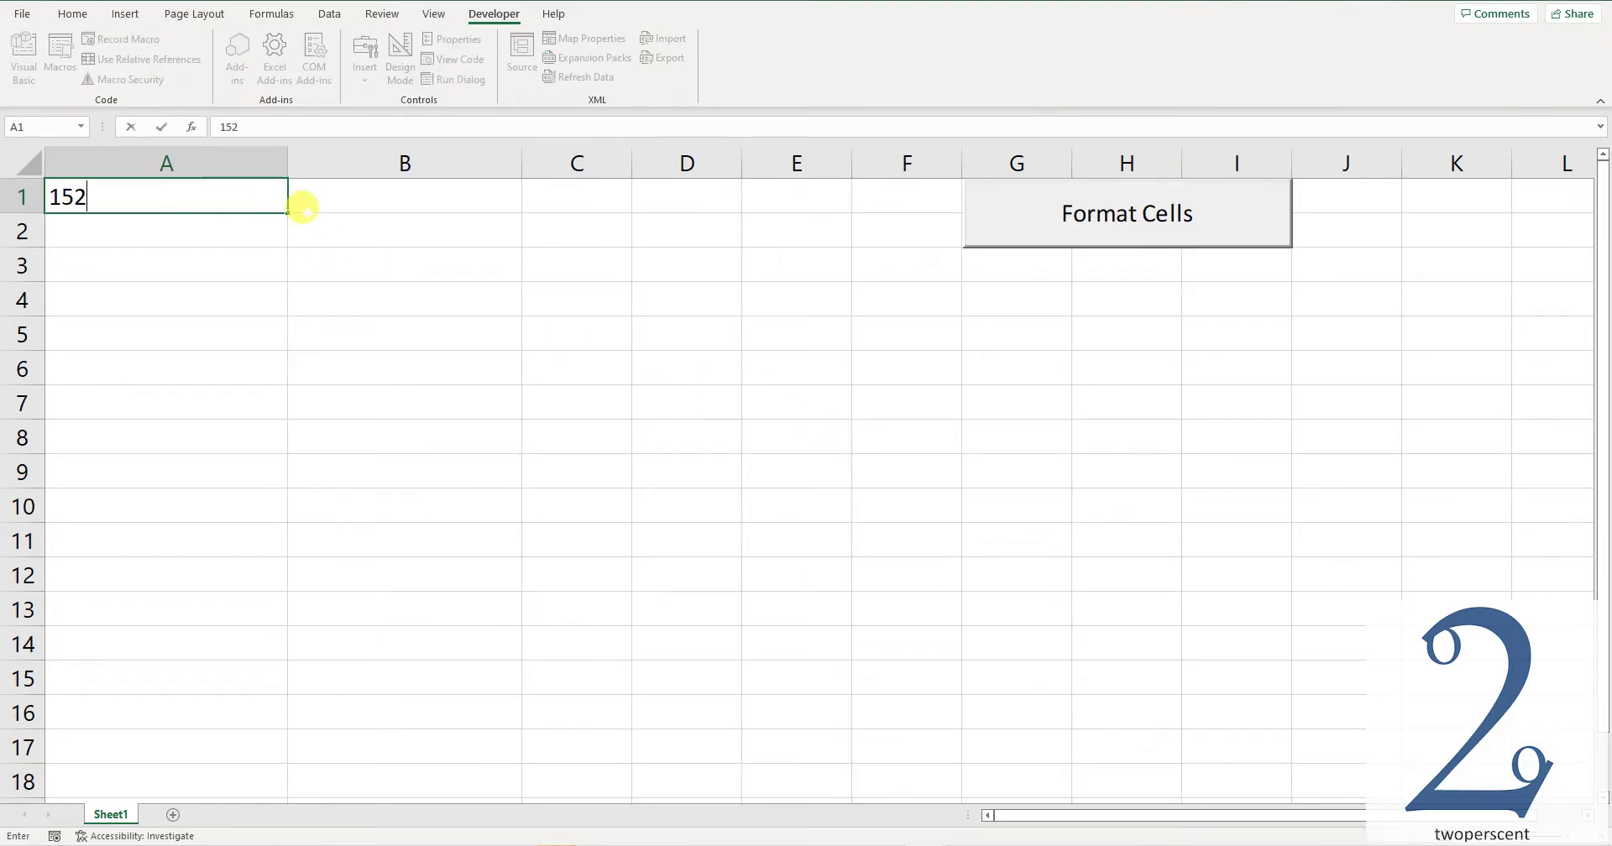
type("65895645875")
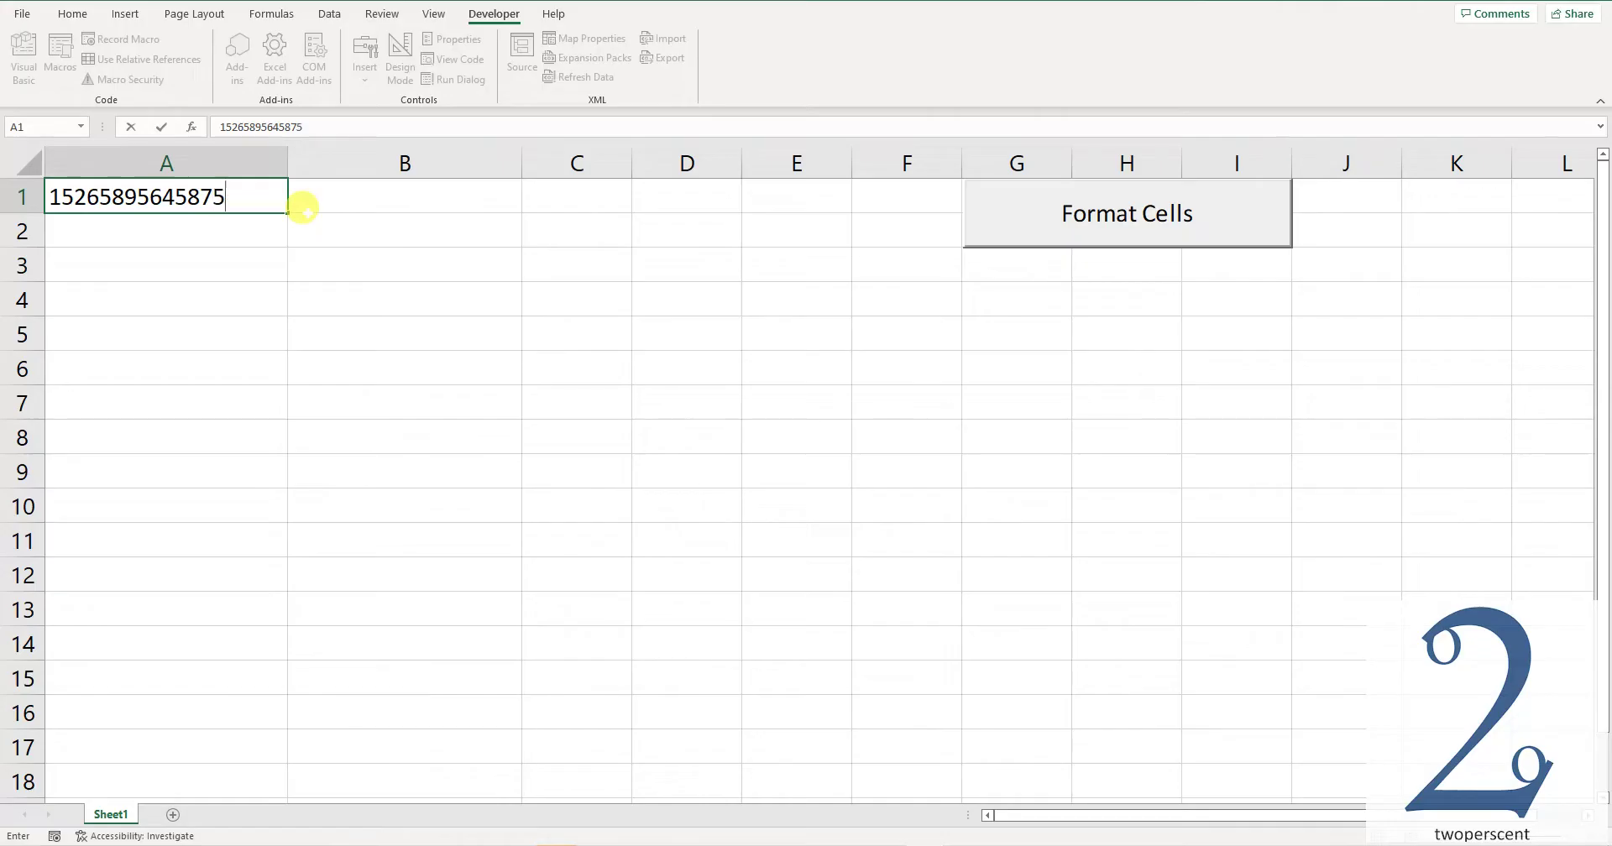
key("Return")
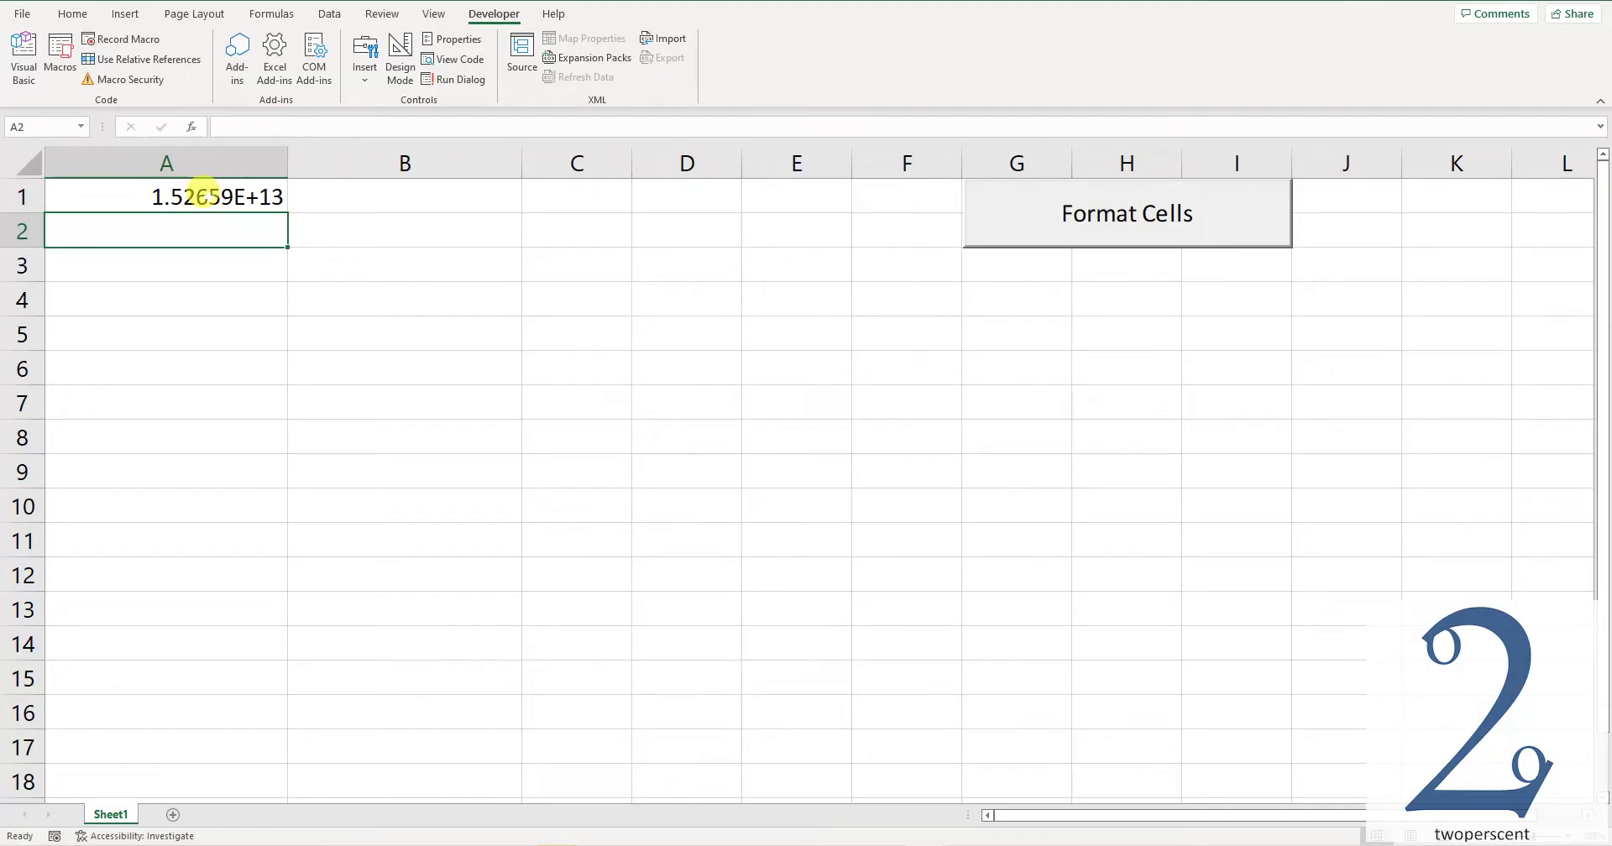
left_click(204, 190)
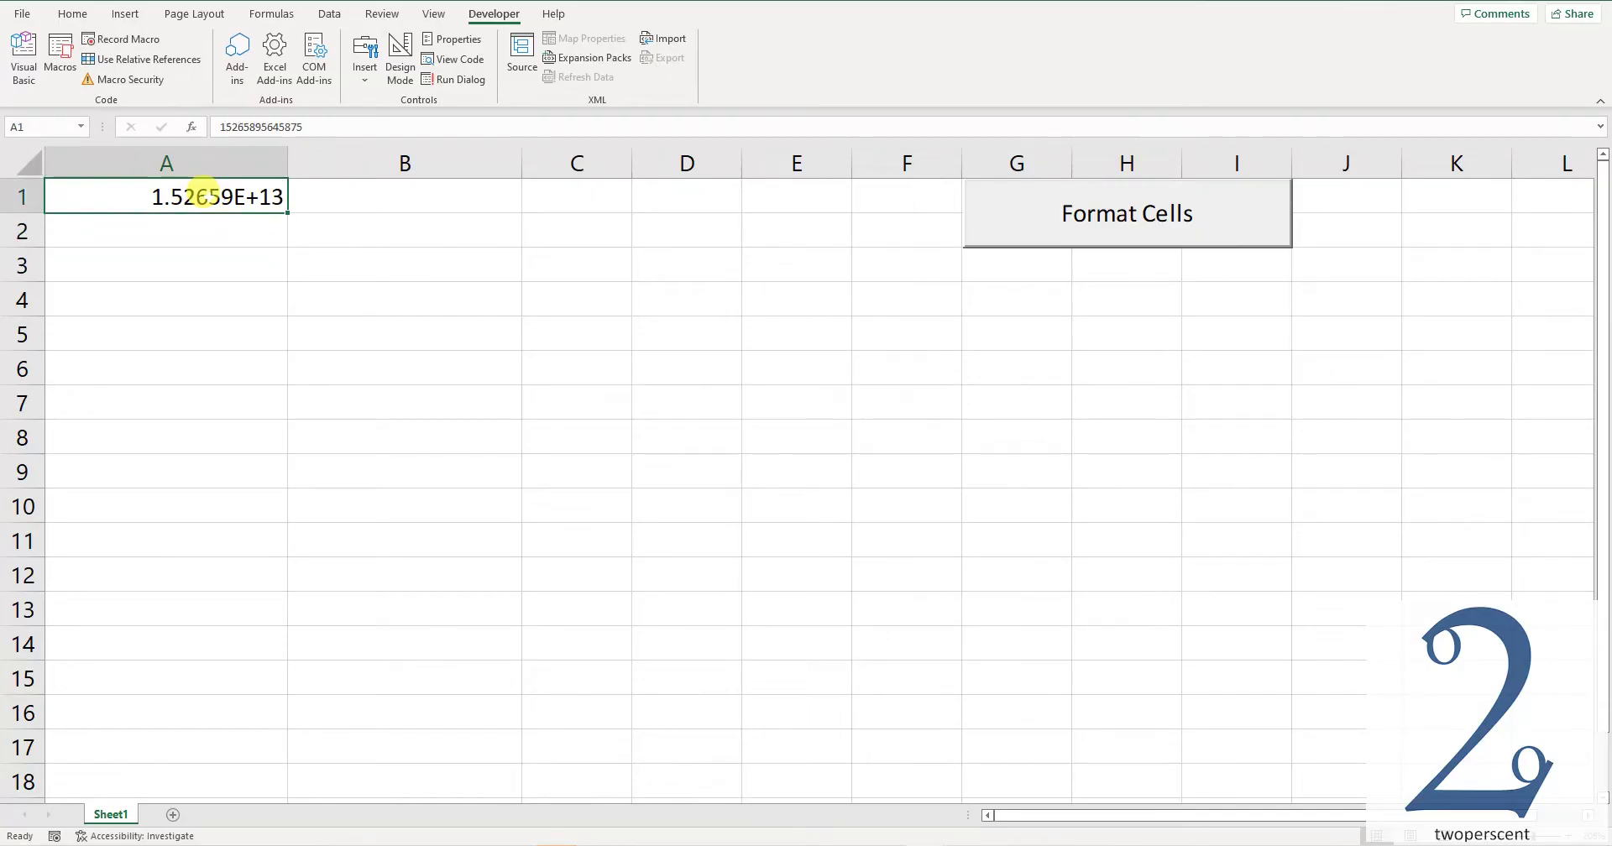
key("Delete")
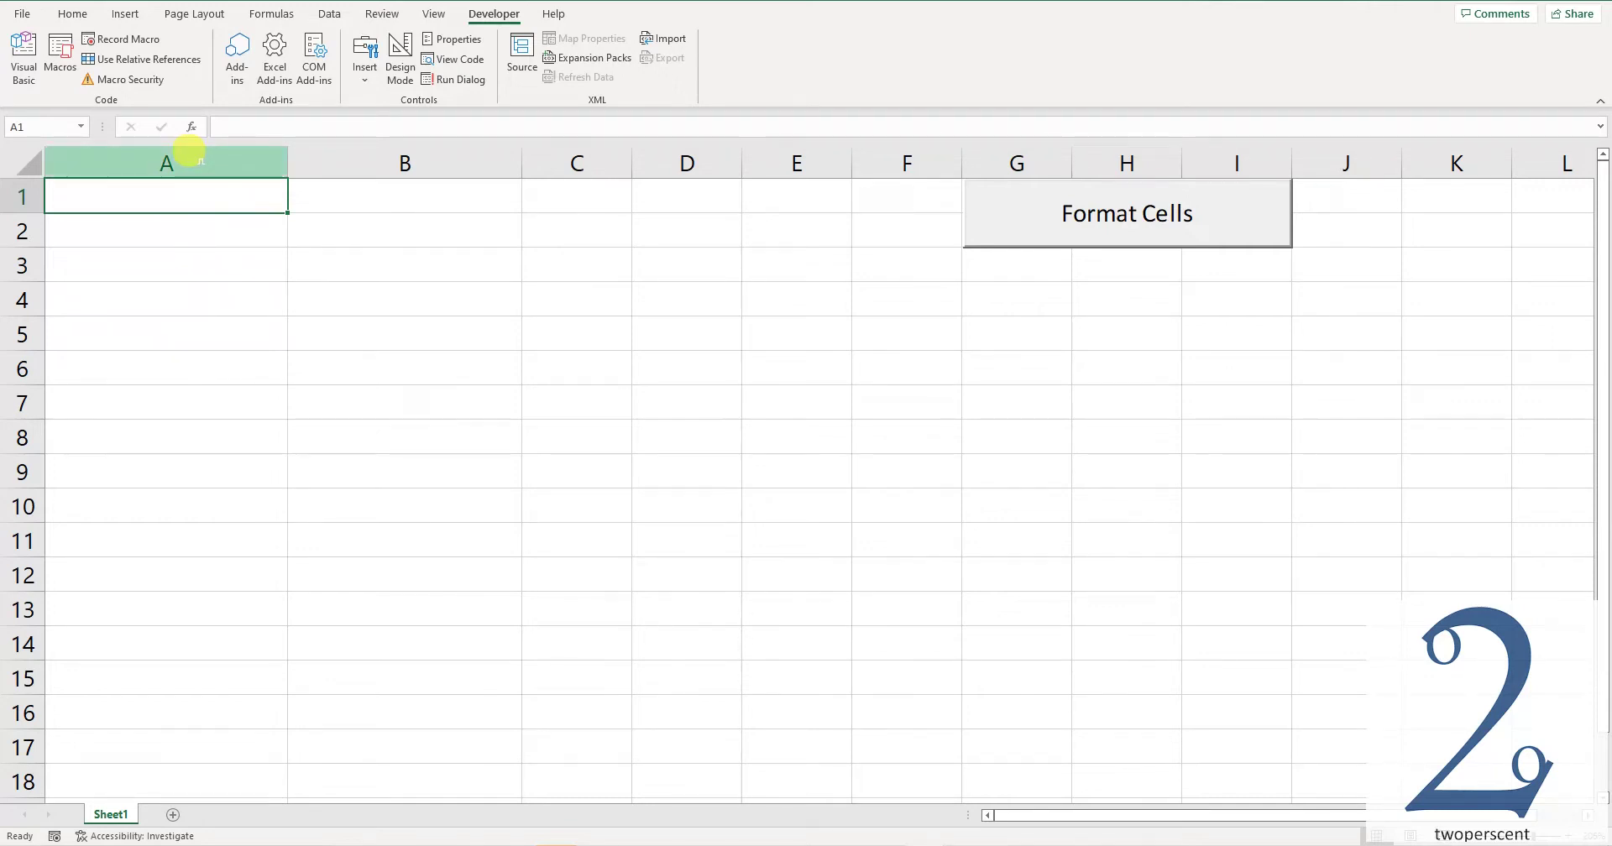
left_click(200, 160)
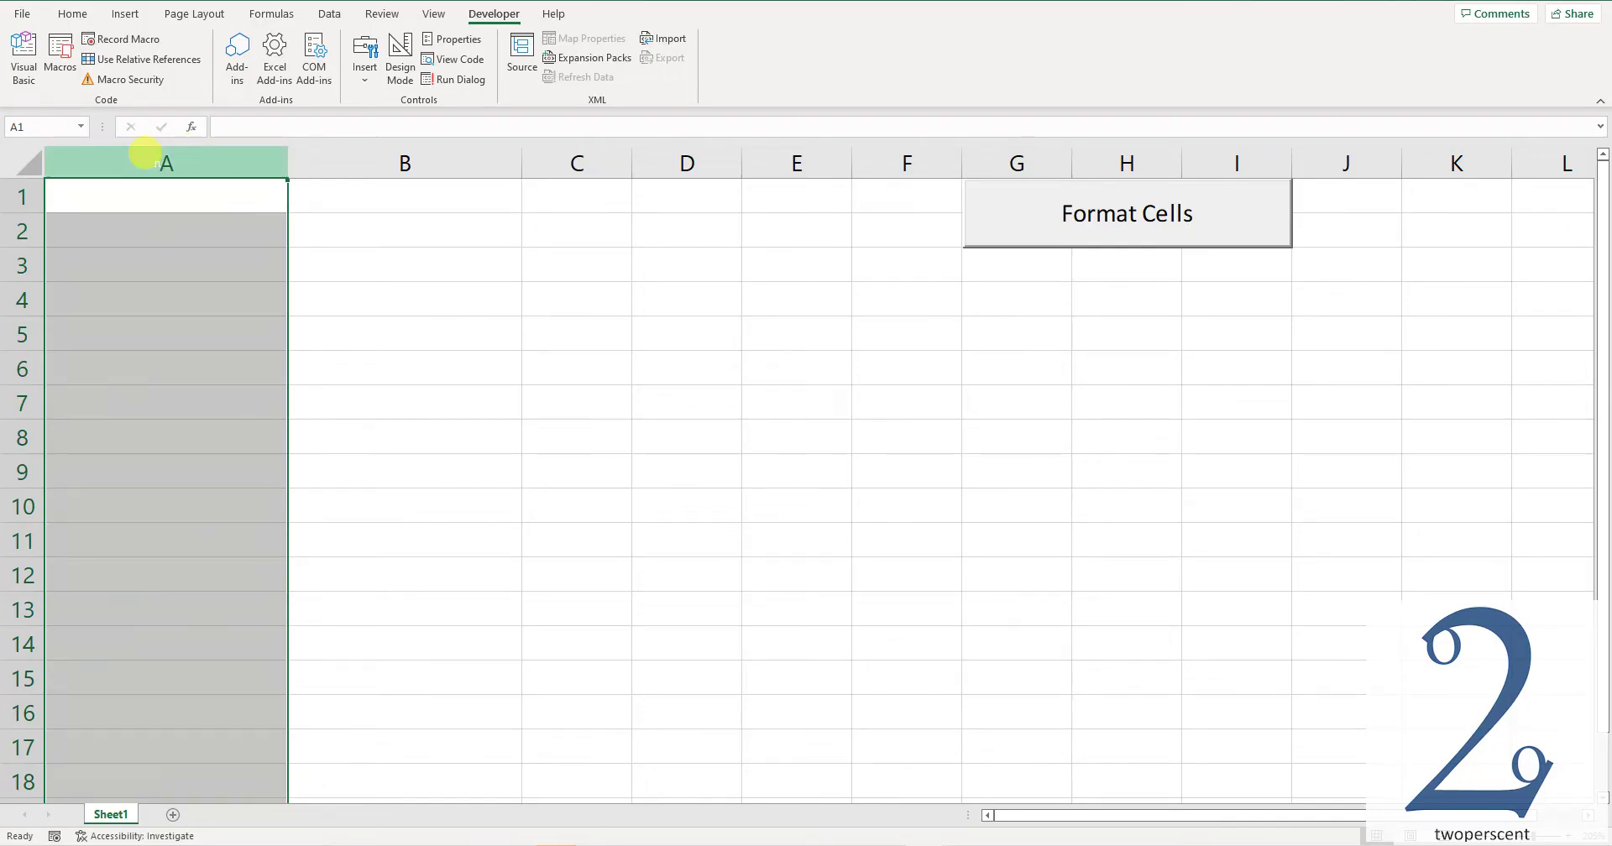
right_click(154, 164)
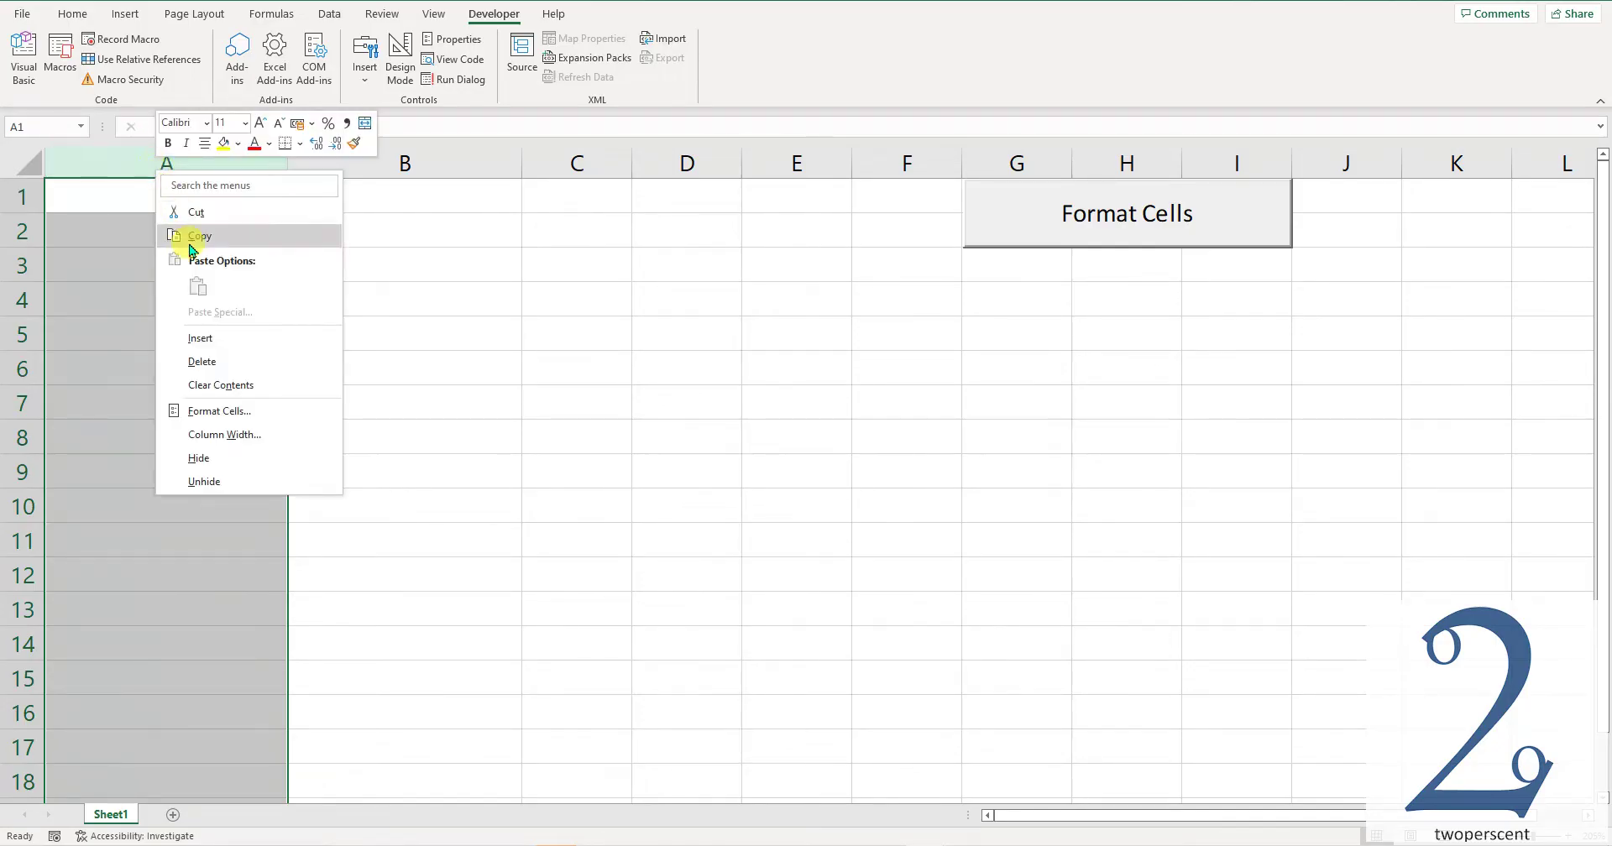
left_click(219, 410)
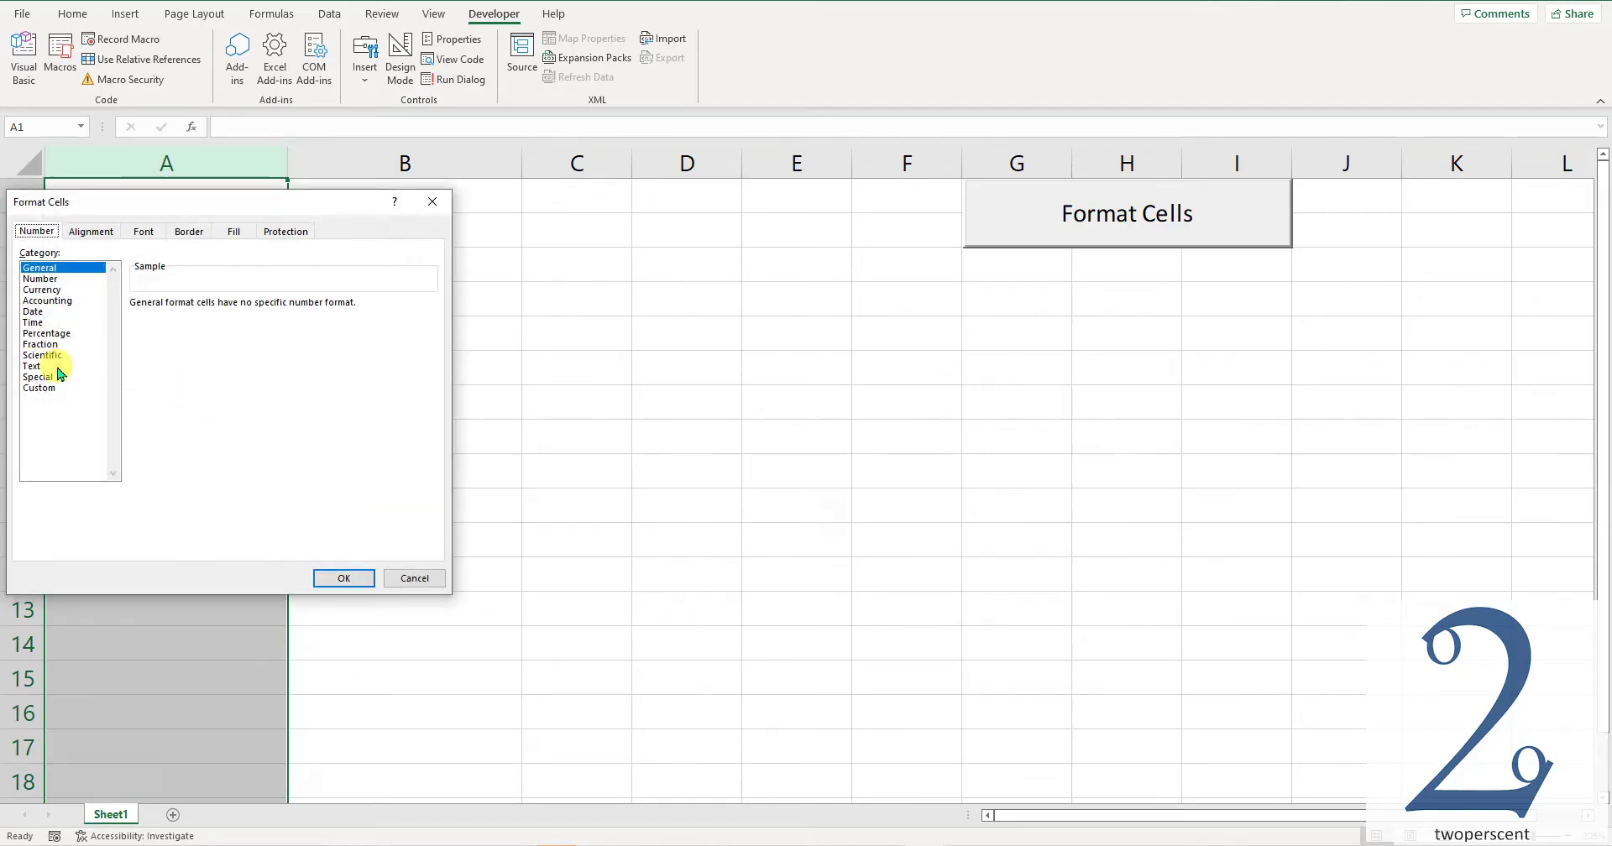
left_click(34, 366)
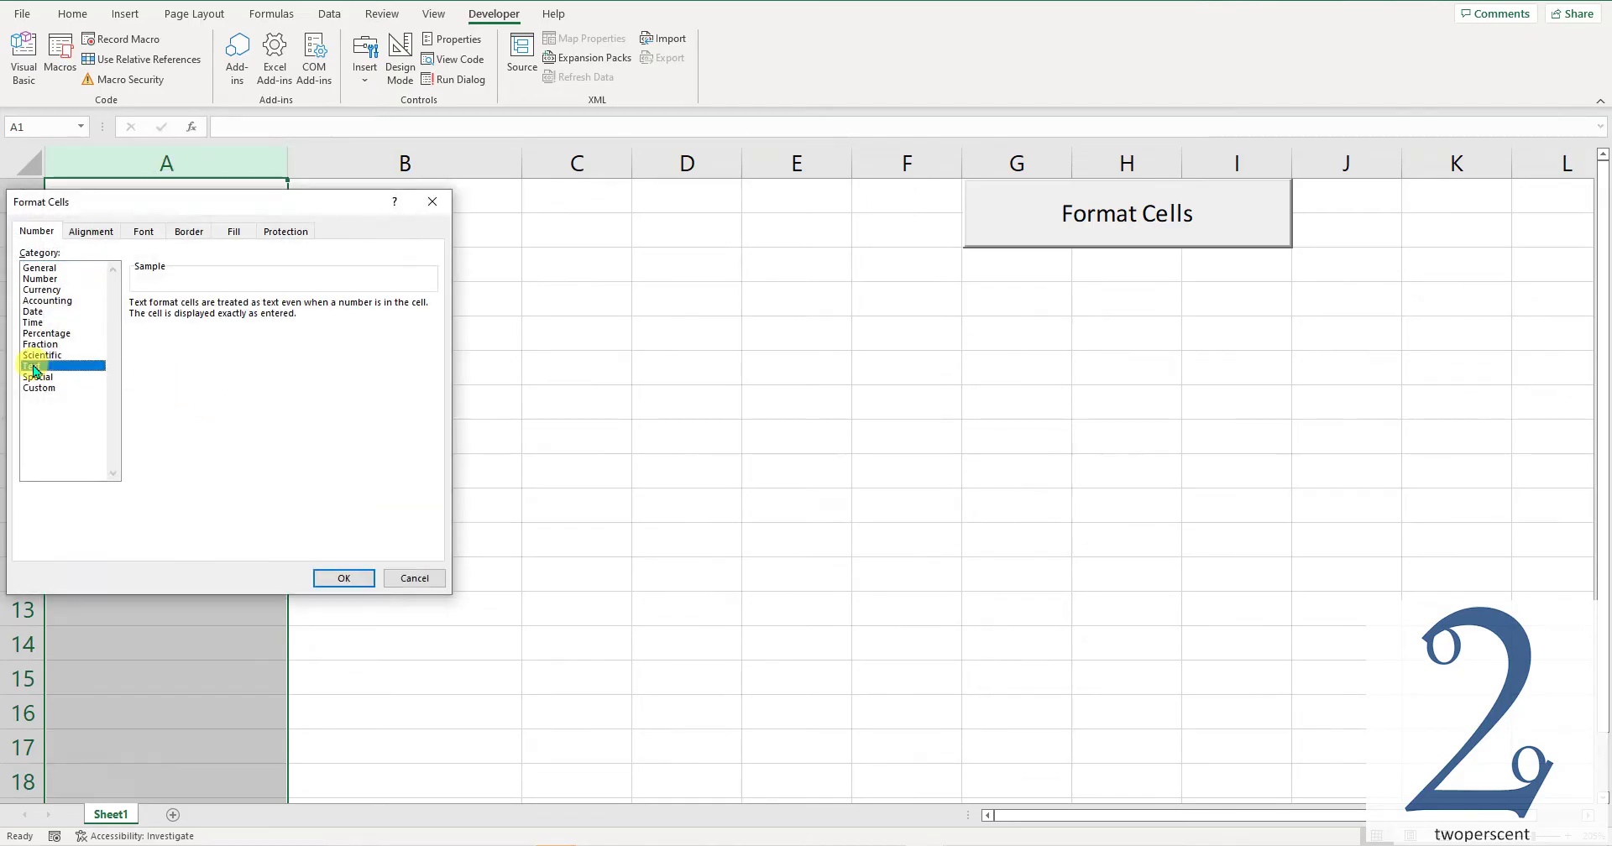
left_click(346, 580)
left_click(138, 199)
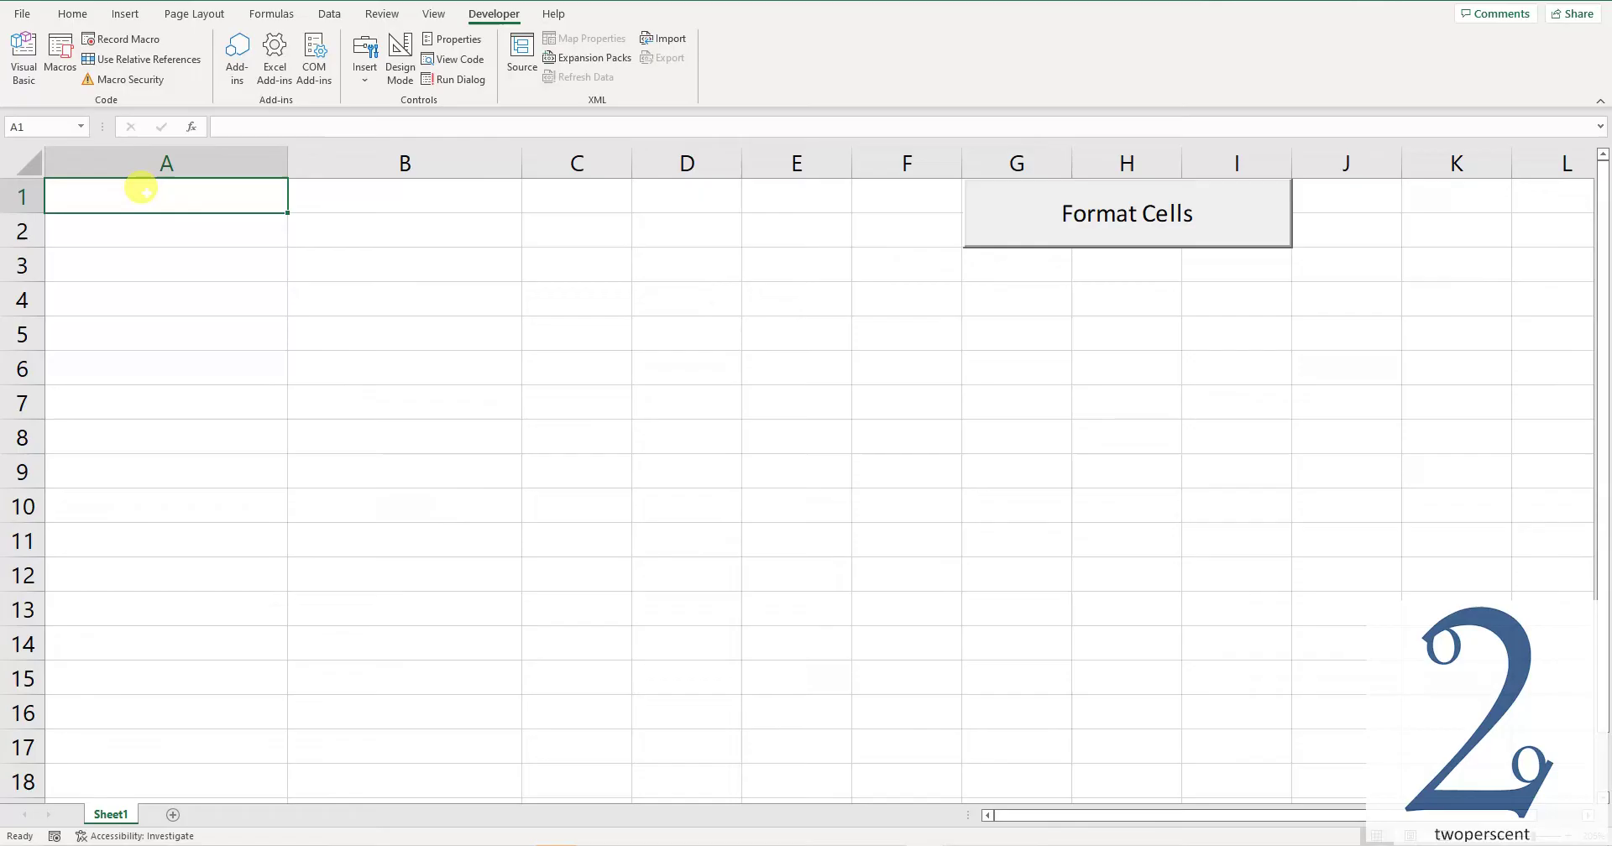
type("158569585458565")
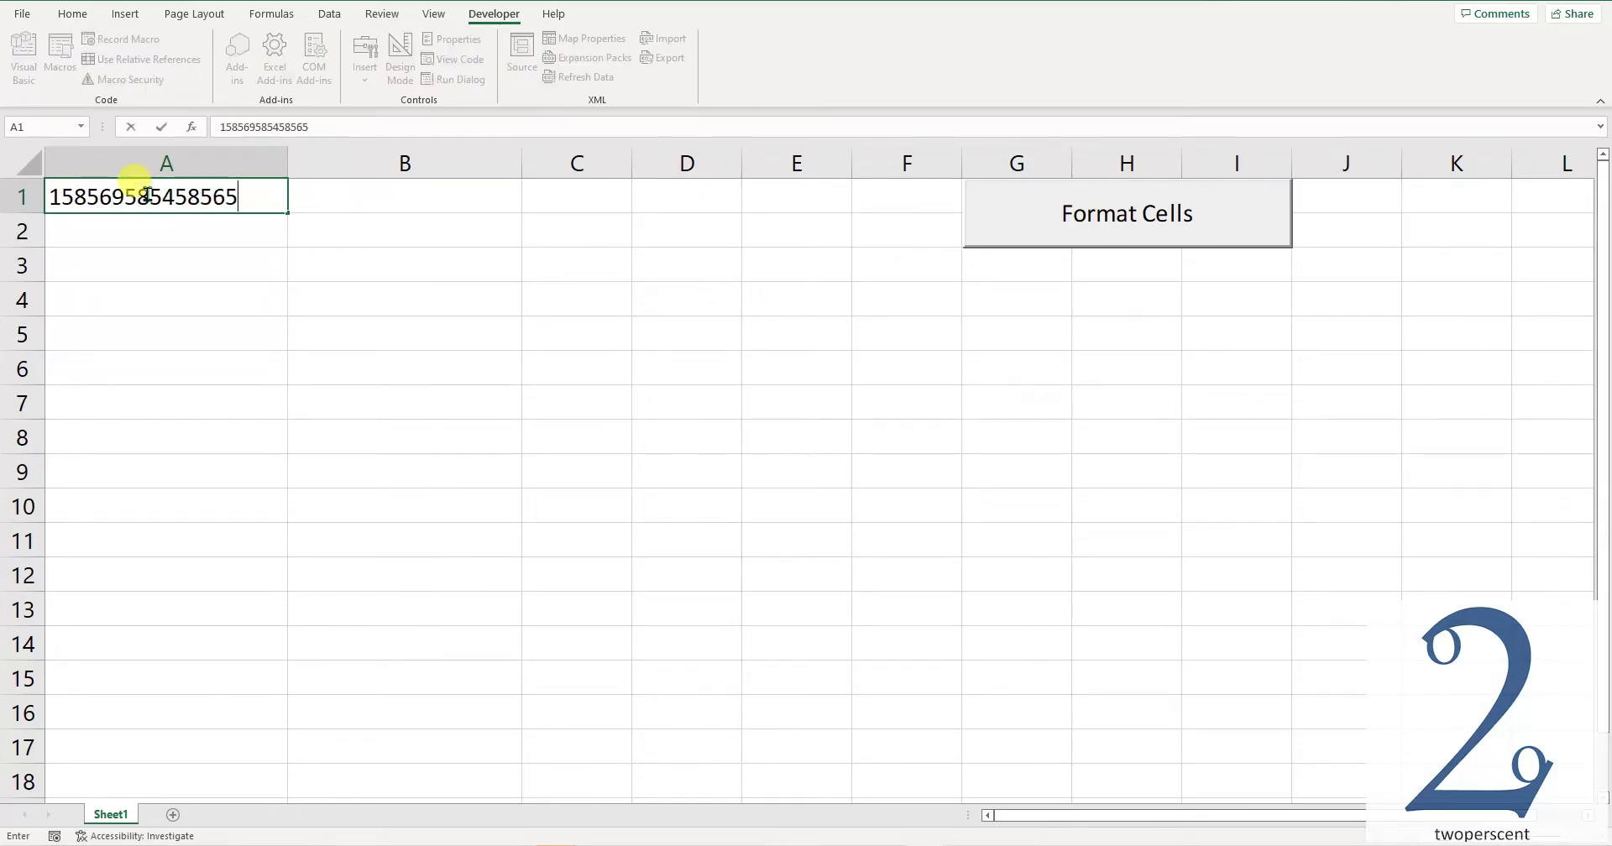
key("Return")
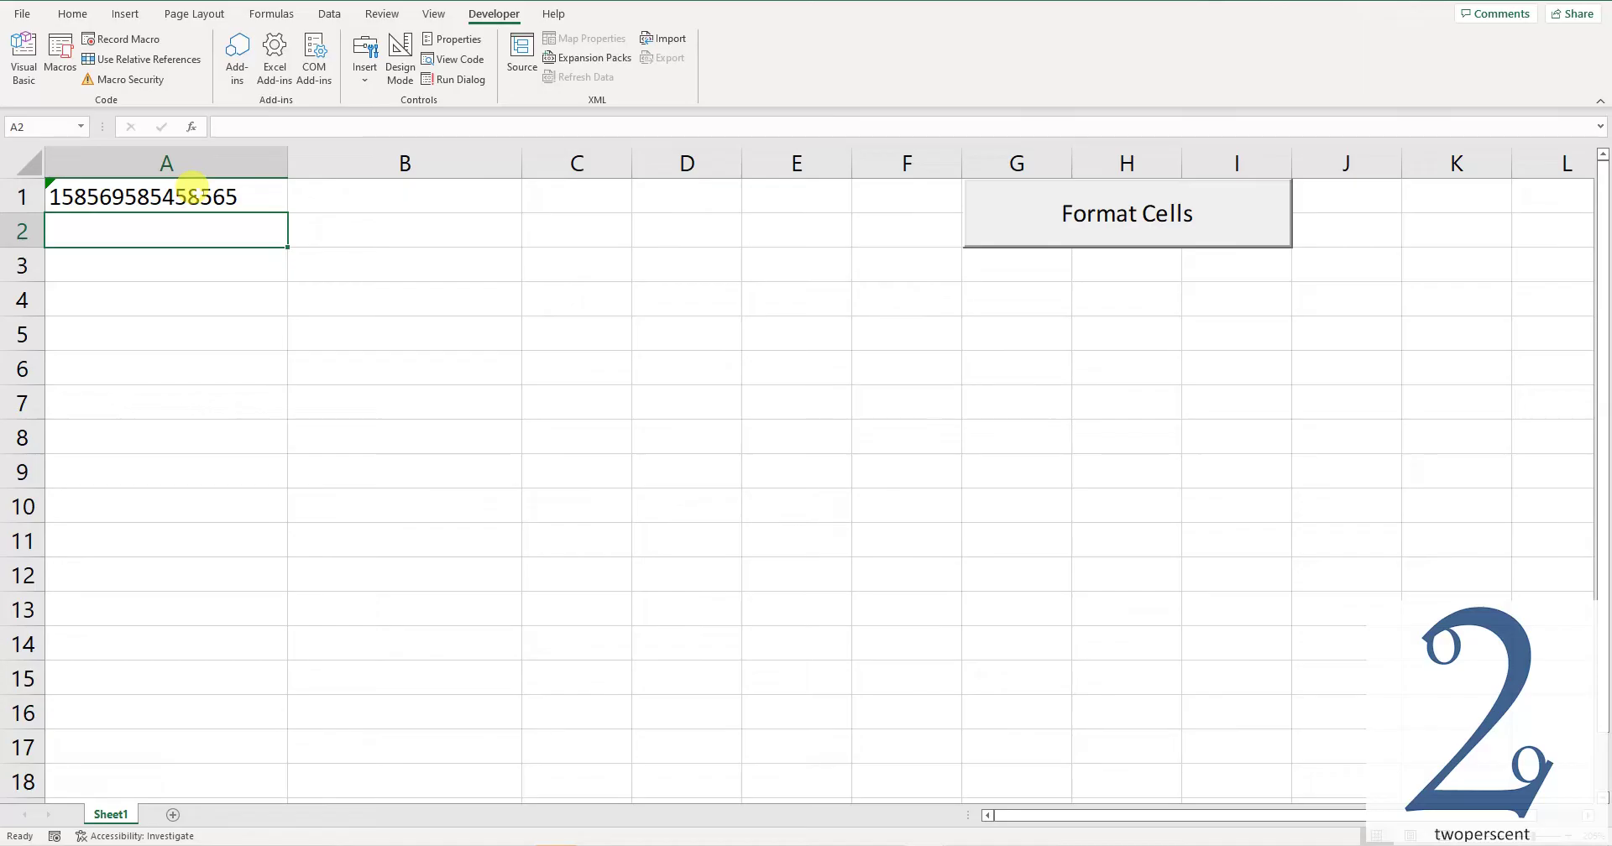
Clear A1, then copy the source column of long numbers and paste it into column A.
left_click(191, 183)
key("Delete")
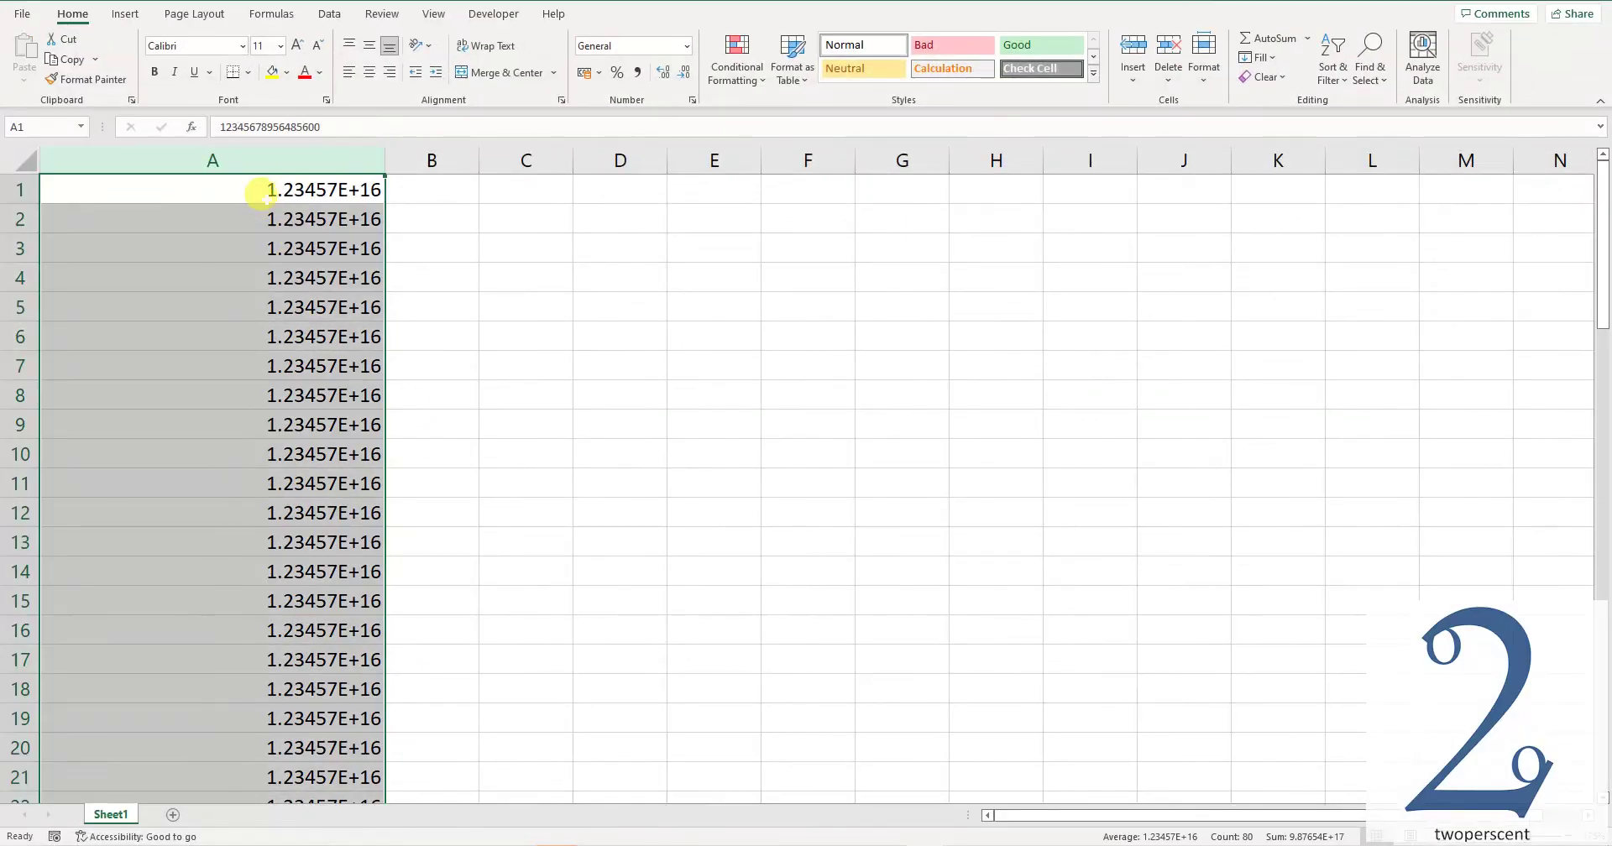
right_click(262, 158)
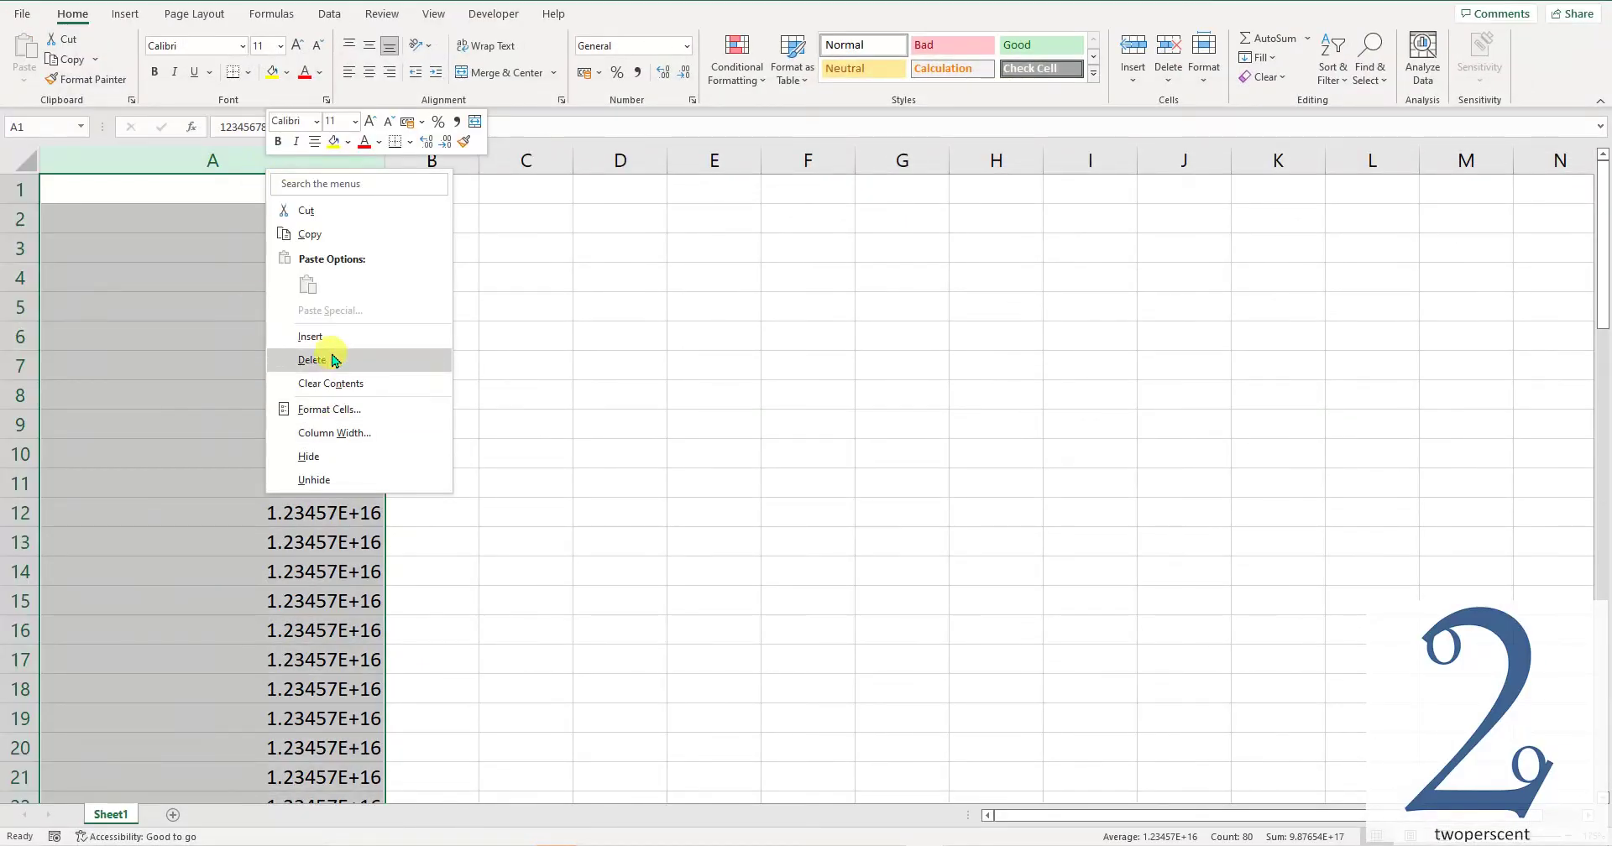
left_click(310, 235)
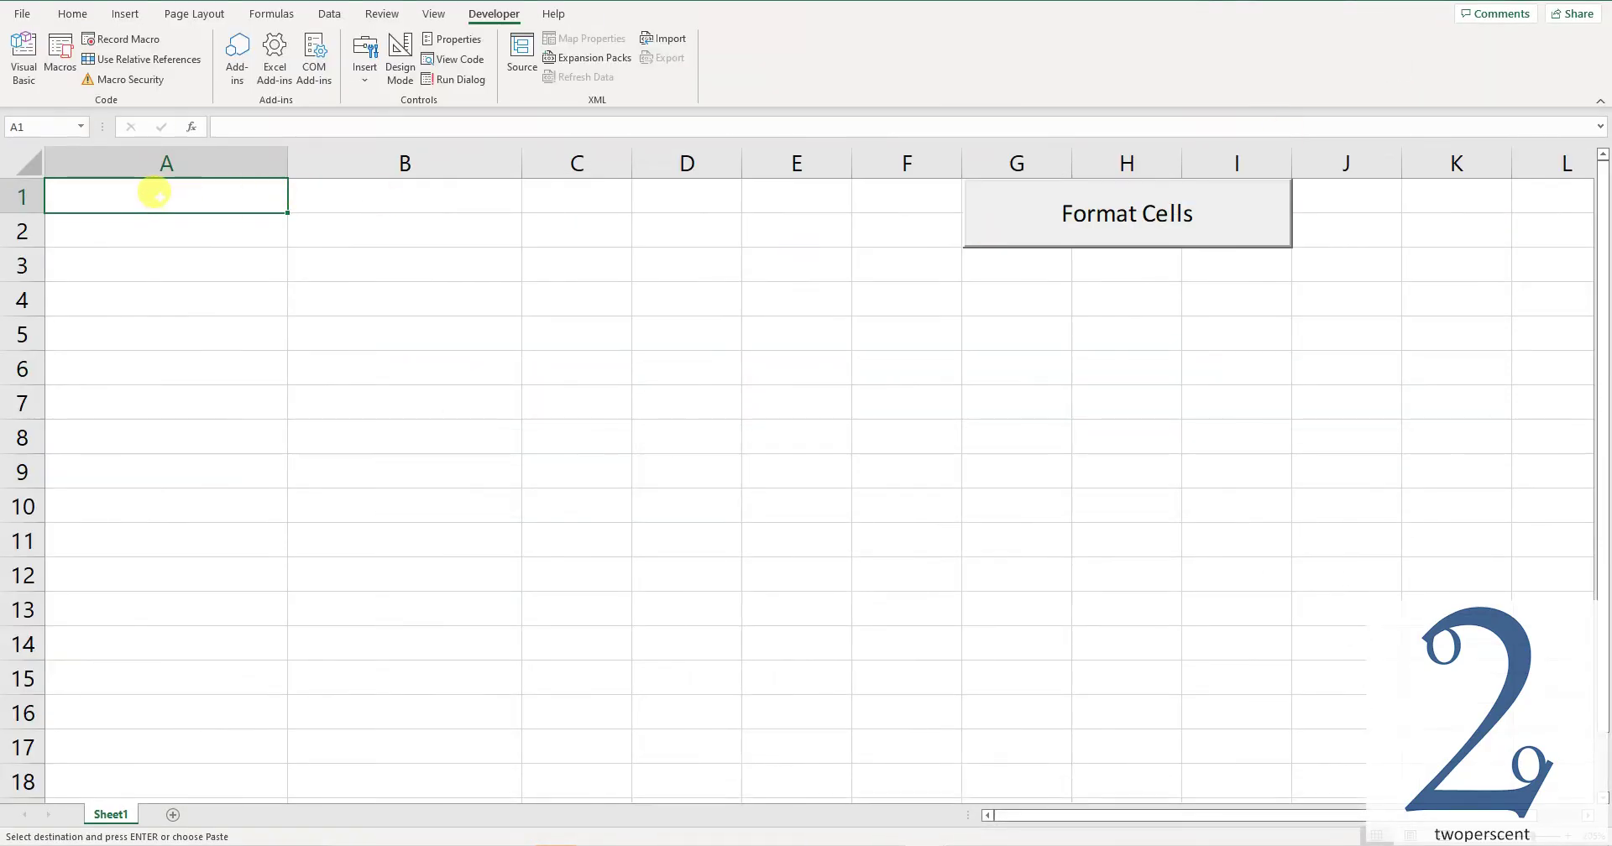
key("ctrl+v")
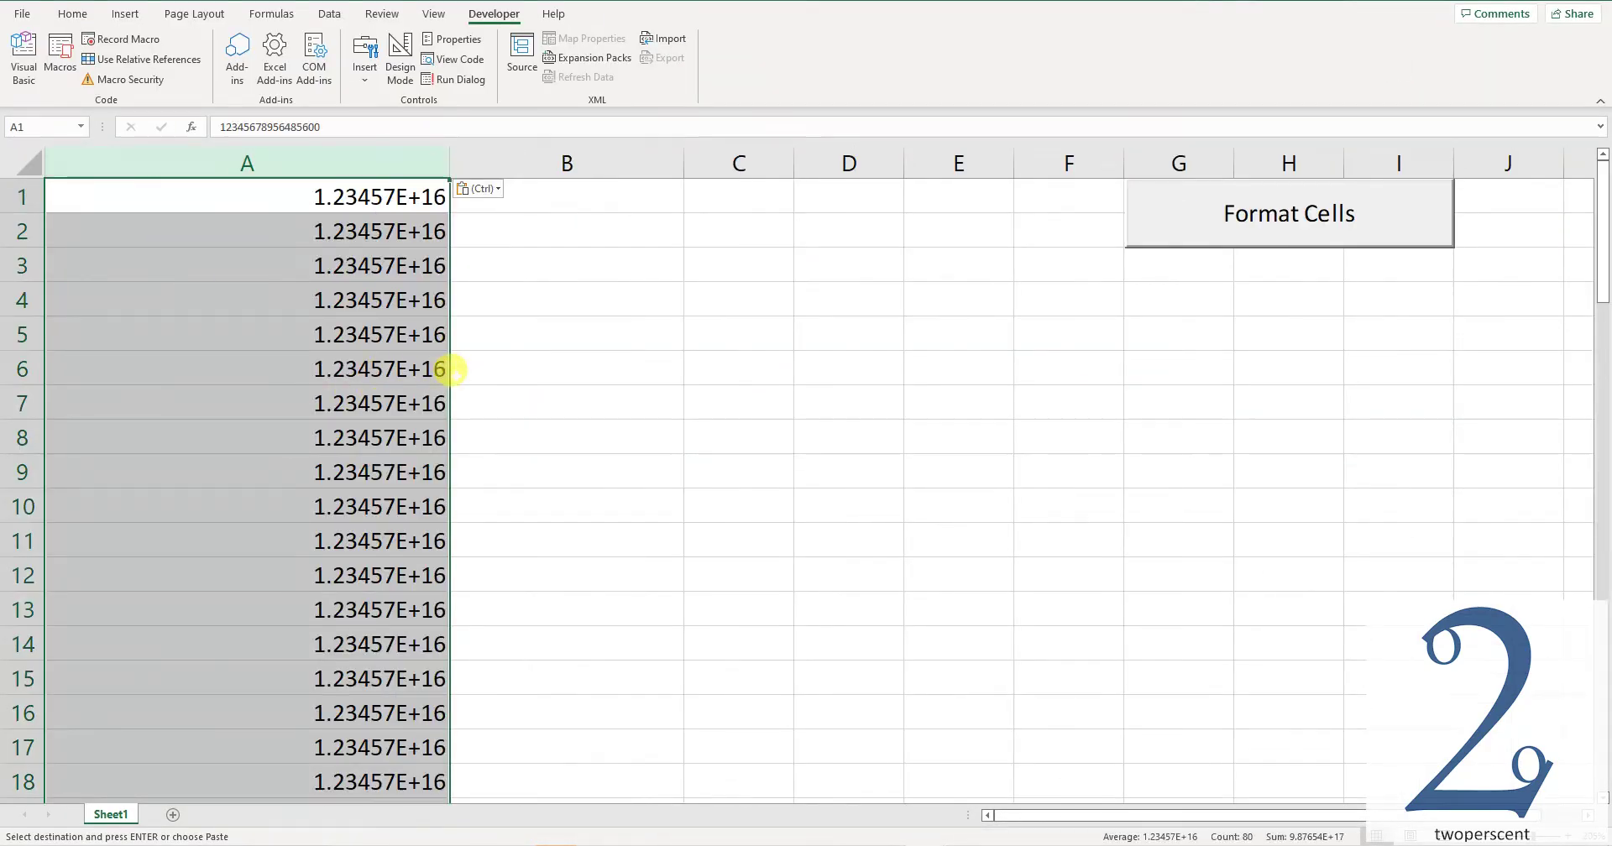
left_click(483, 368)
left_click(376, 367)
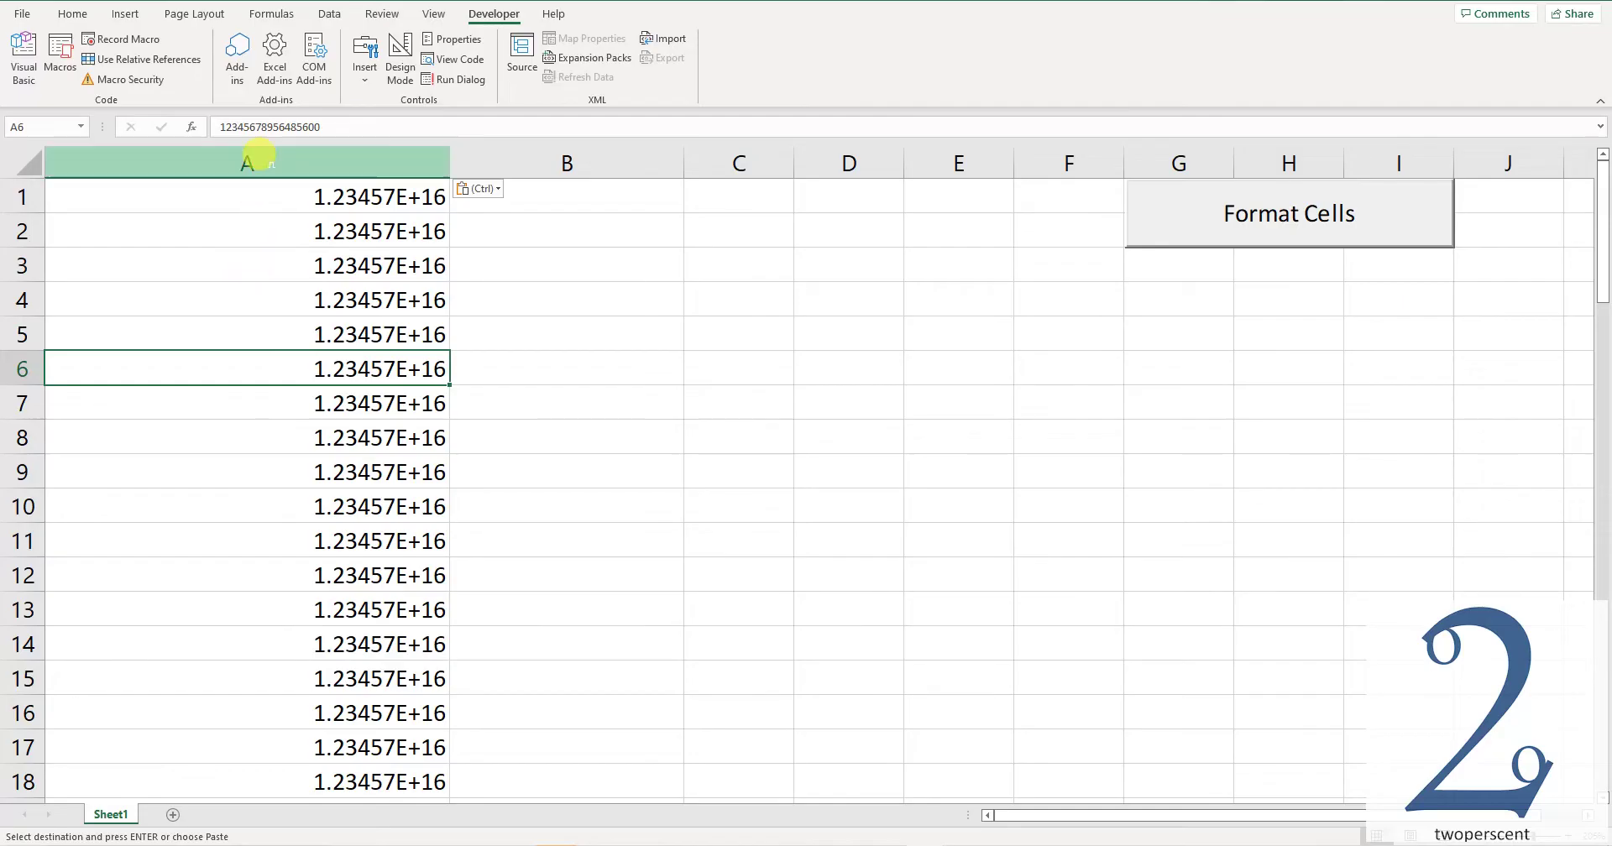
left_click(263, 156)
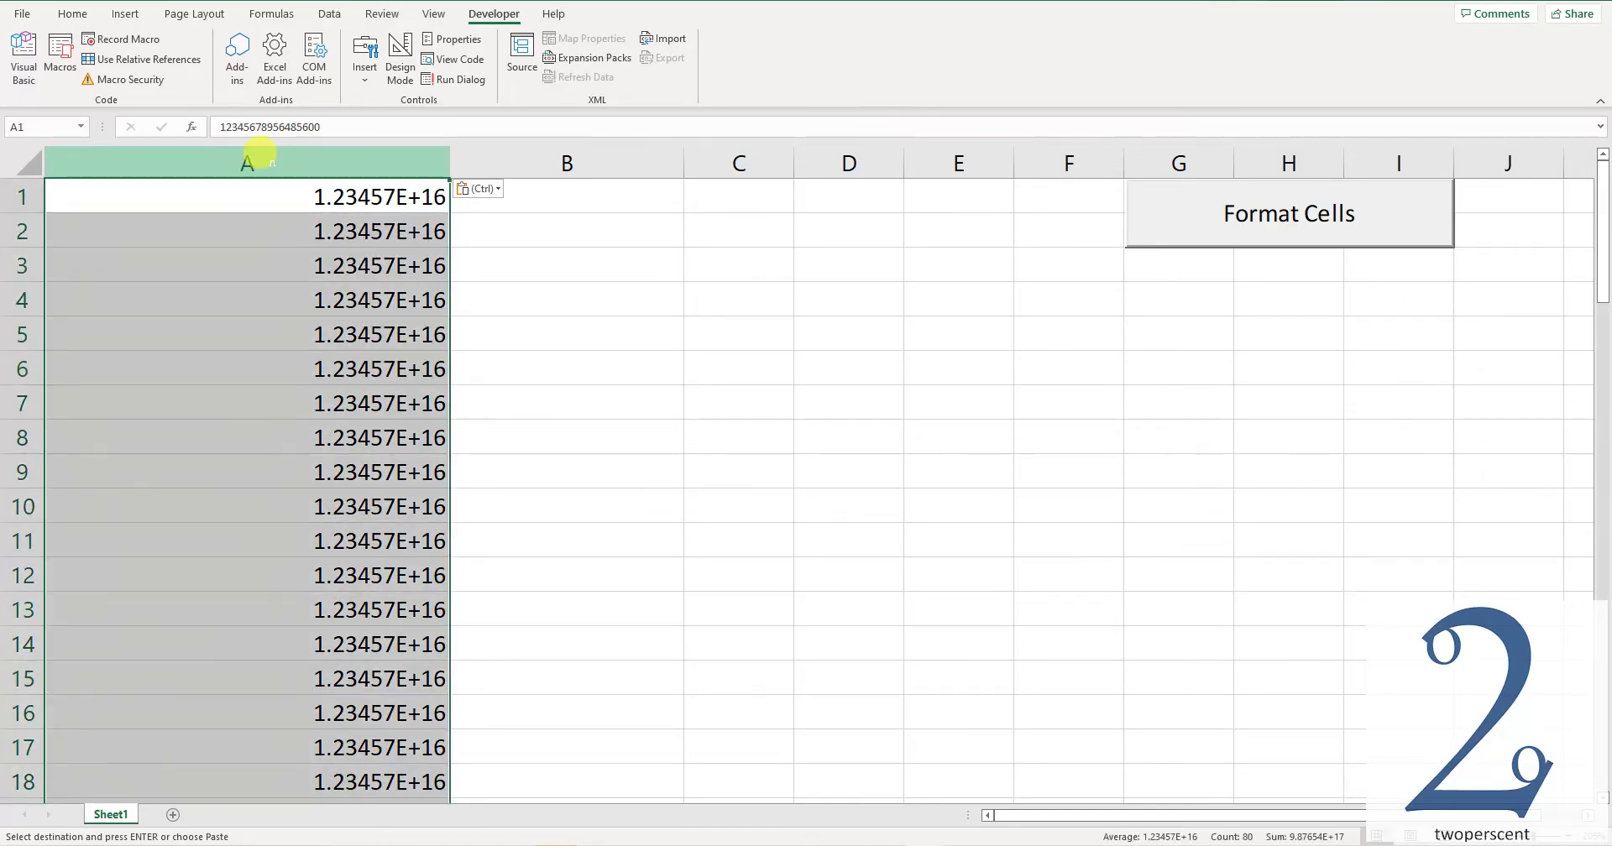
Apply the Text number format to the pasted column A.
right_click(269, 168)
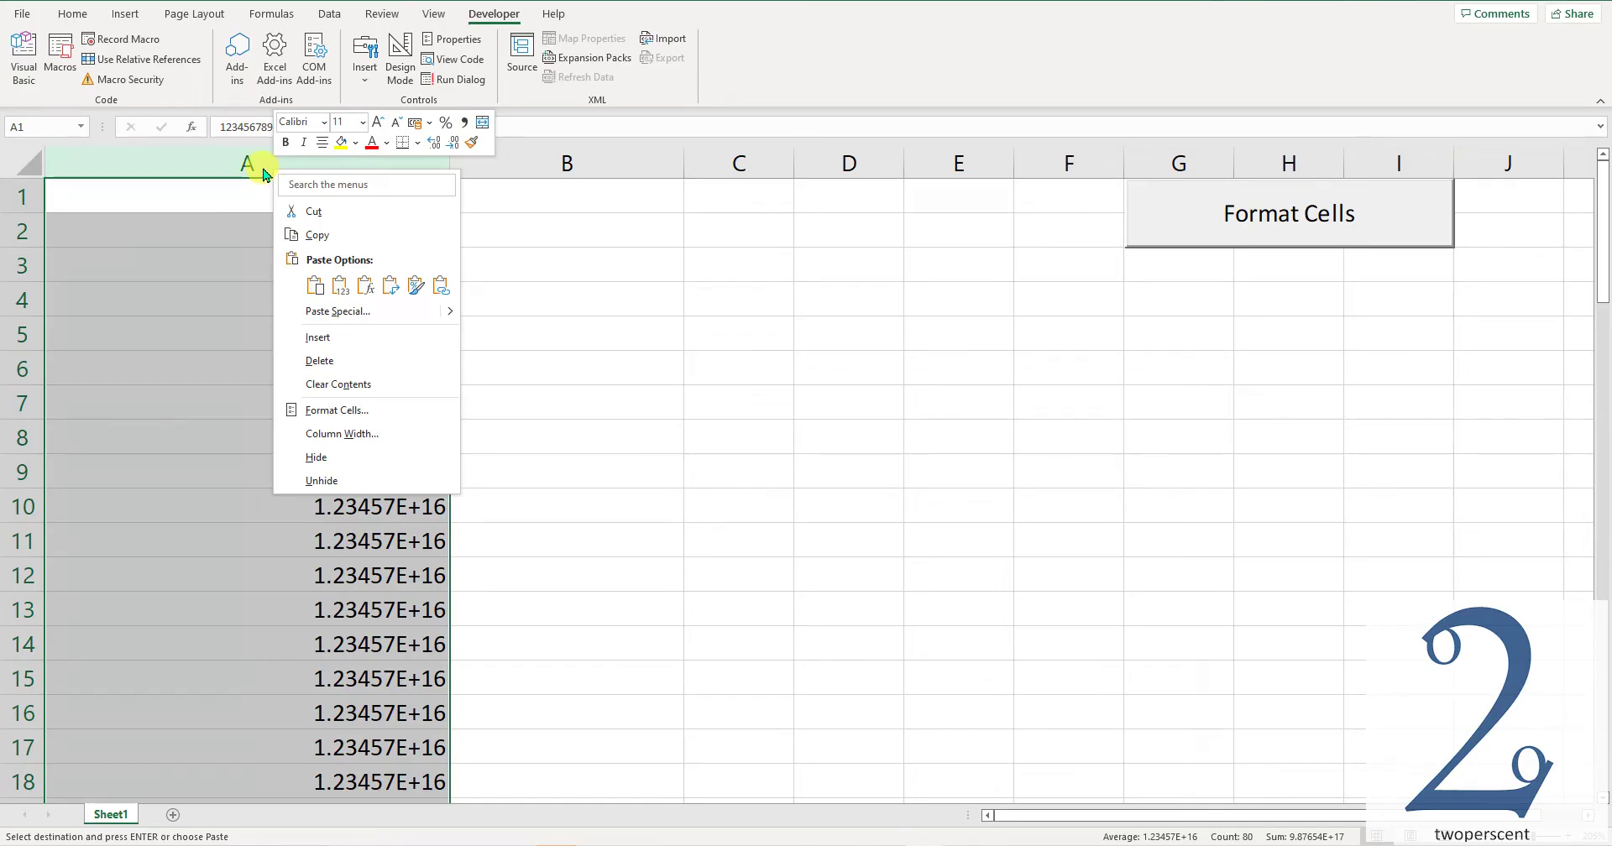
left_click(348, 409)
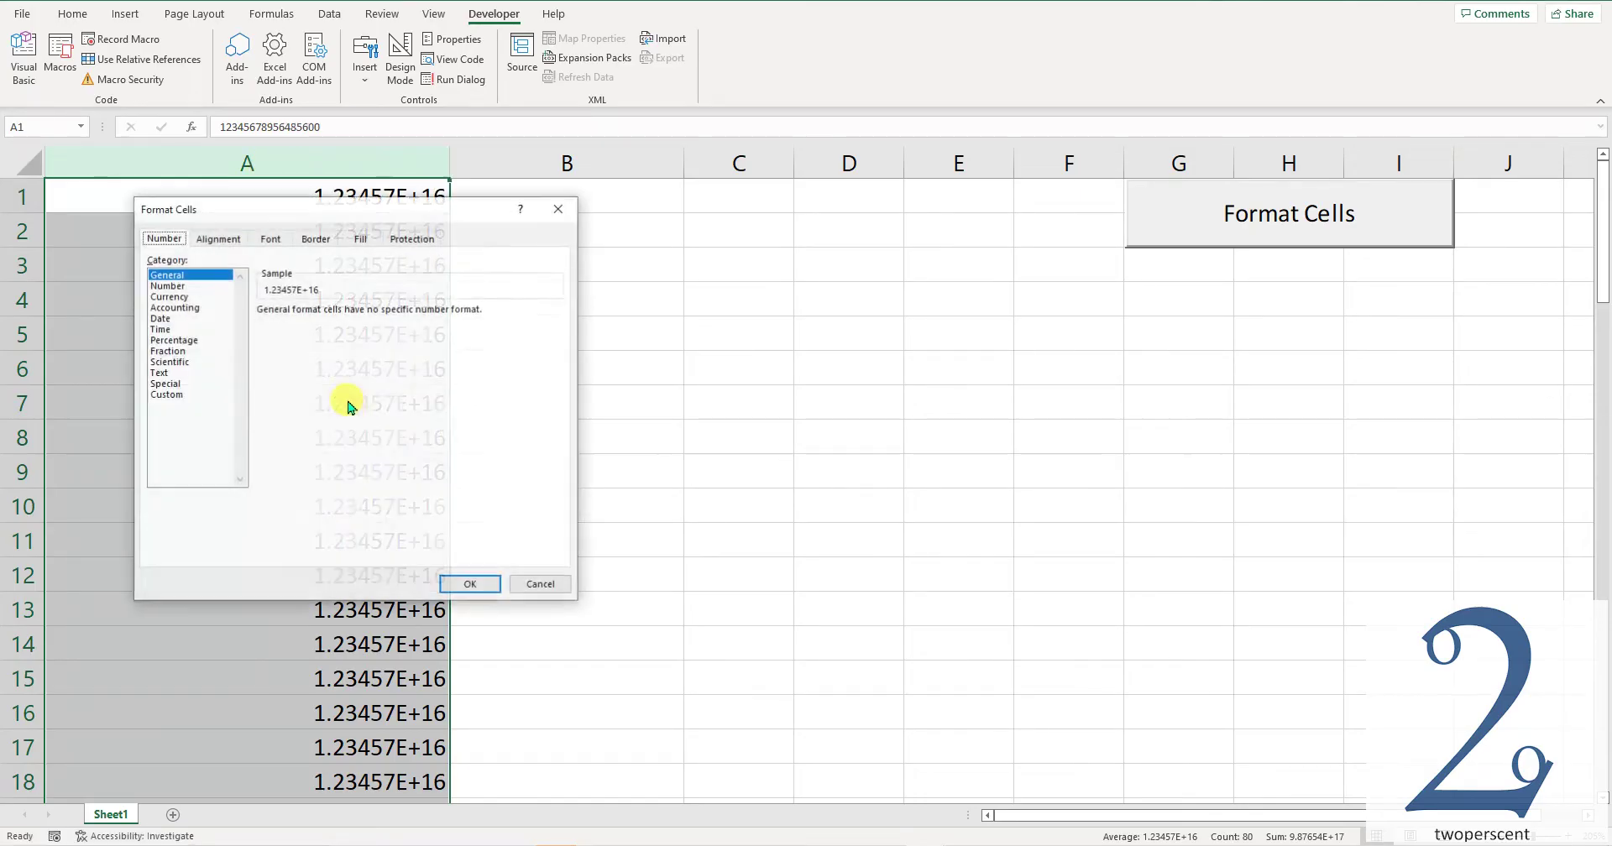
left_click(160, 372)
left_click(470, 585)
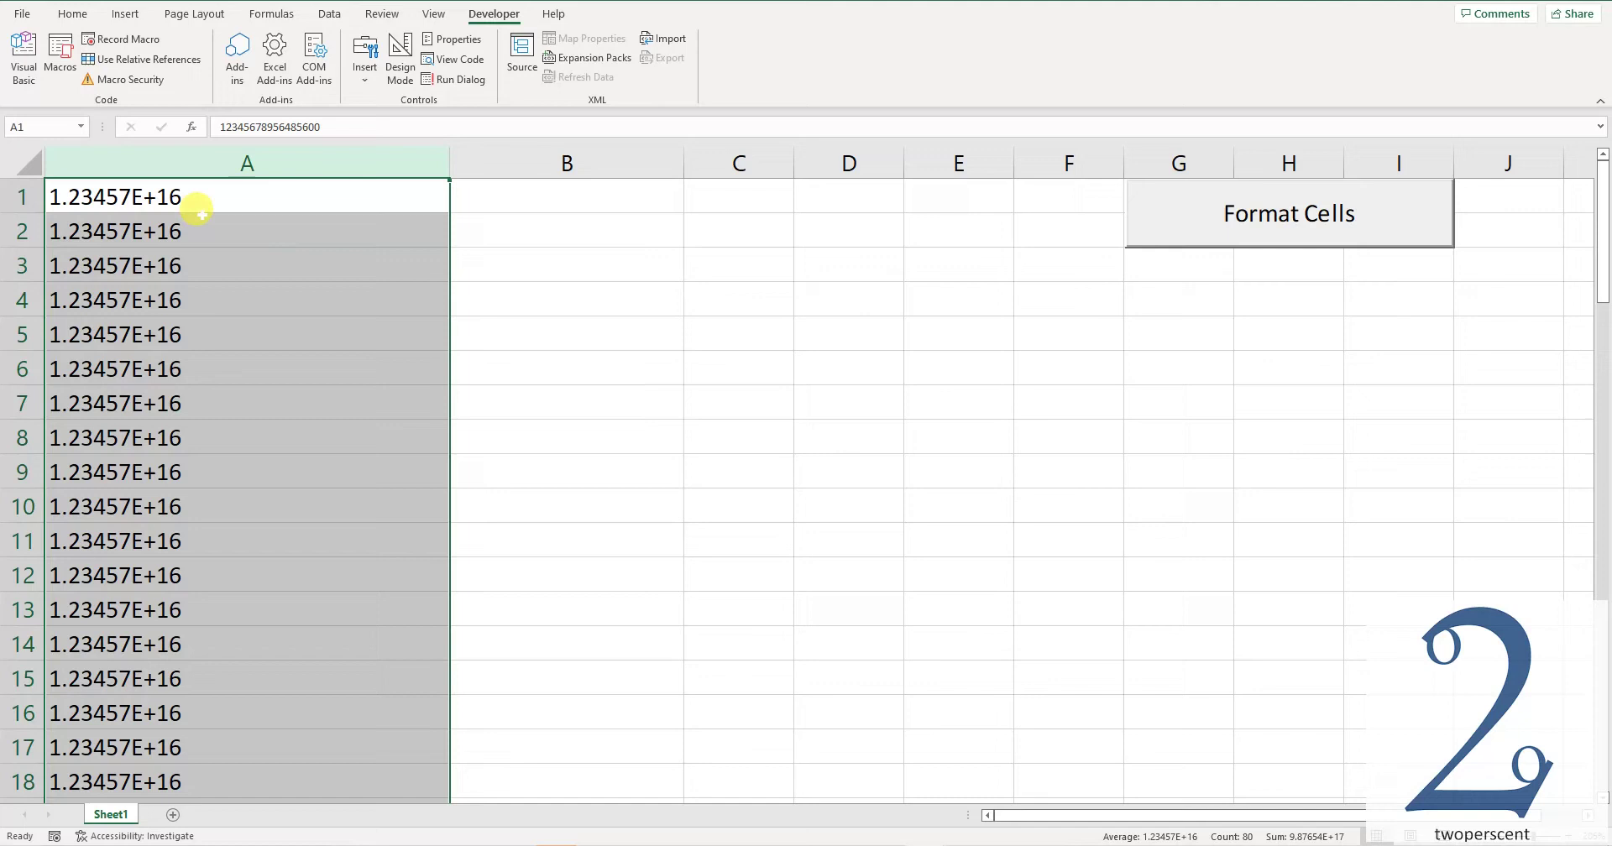
left_click(202, 201)
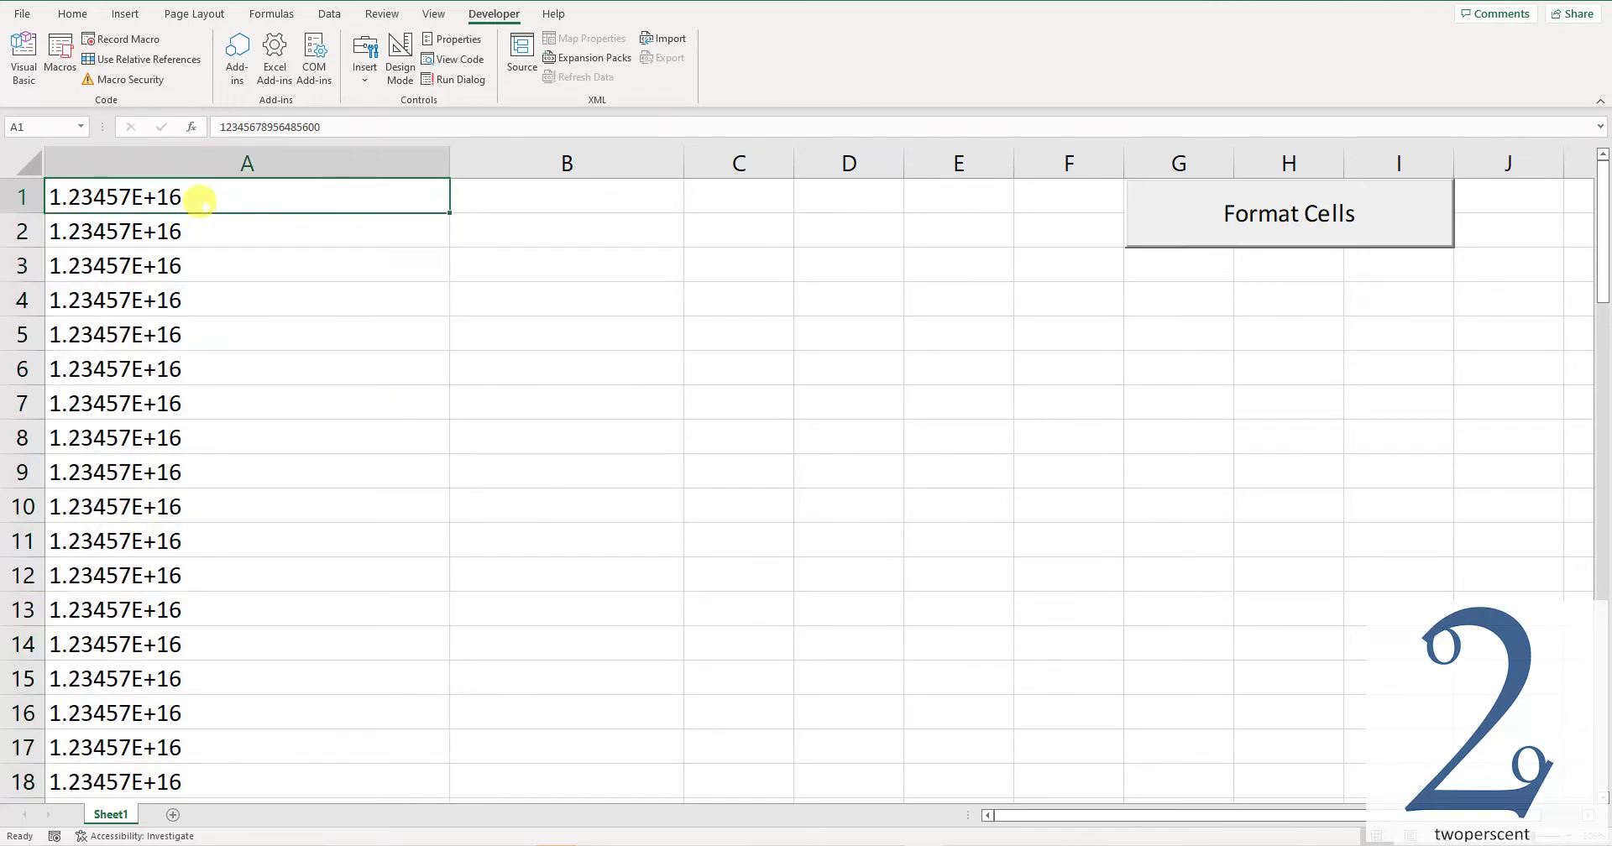
key("F2")
key("Return")
key("F2")
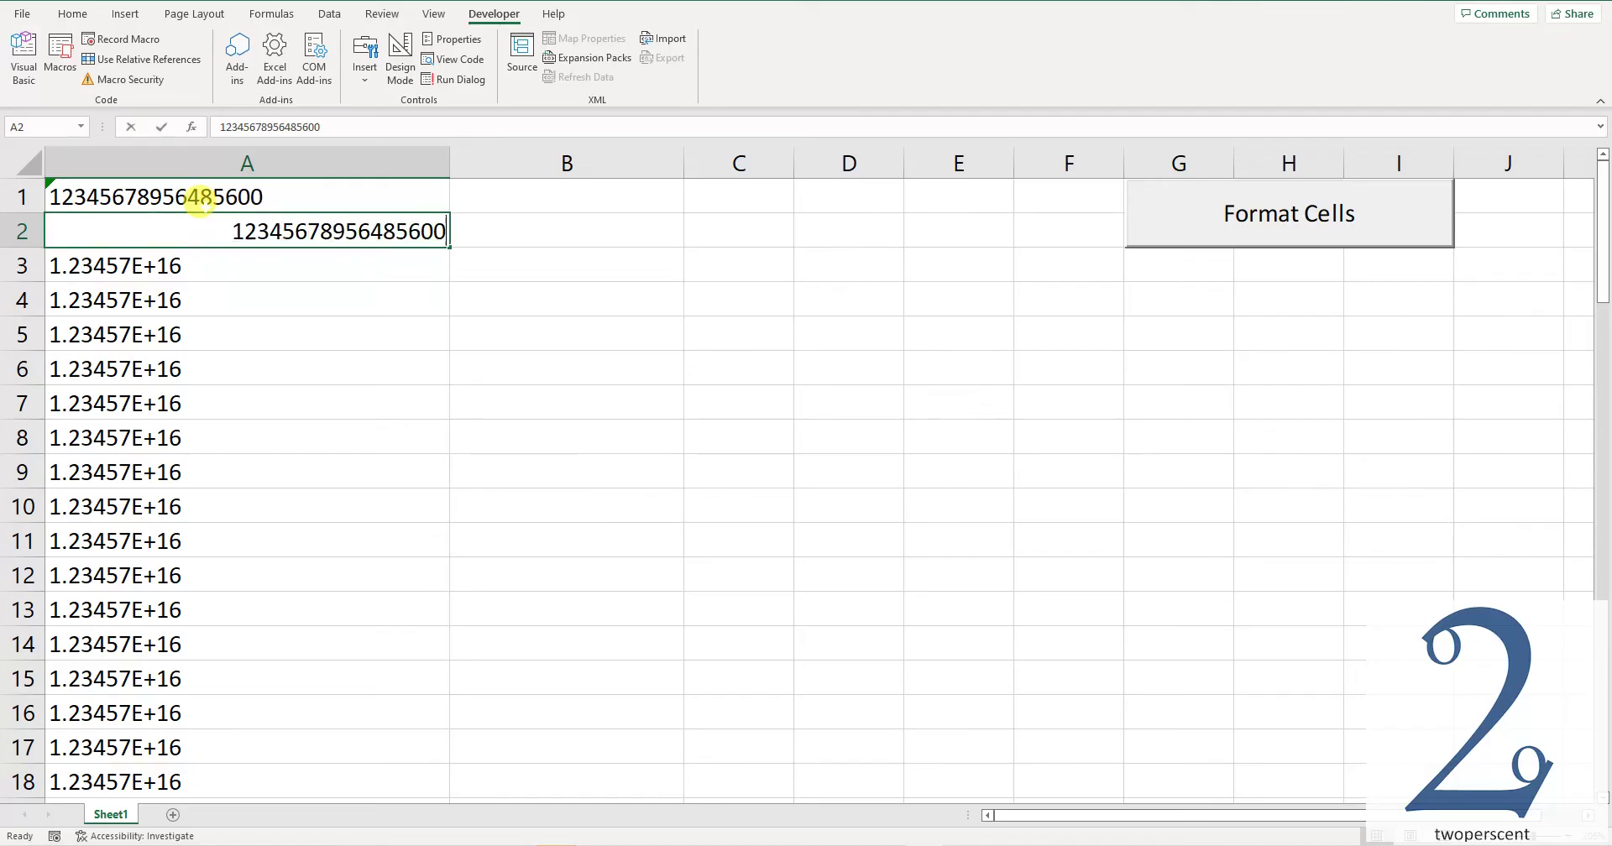
key("Return")
key("F2")
key("Return")
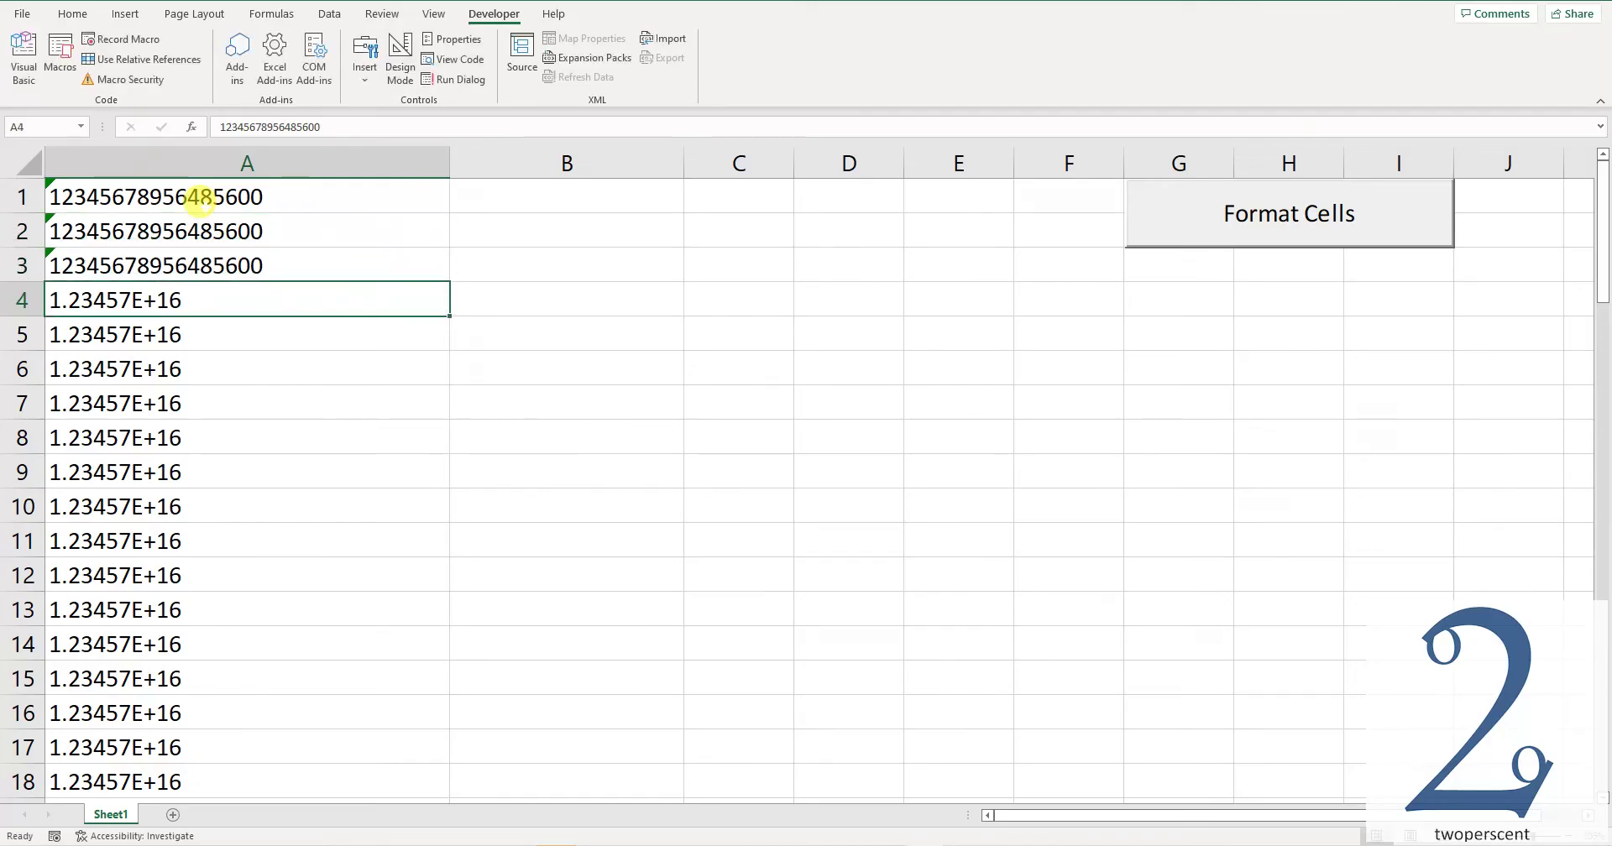
key("F2")
key("Return")
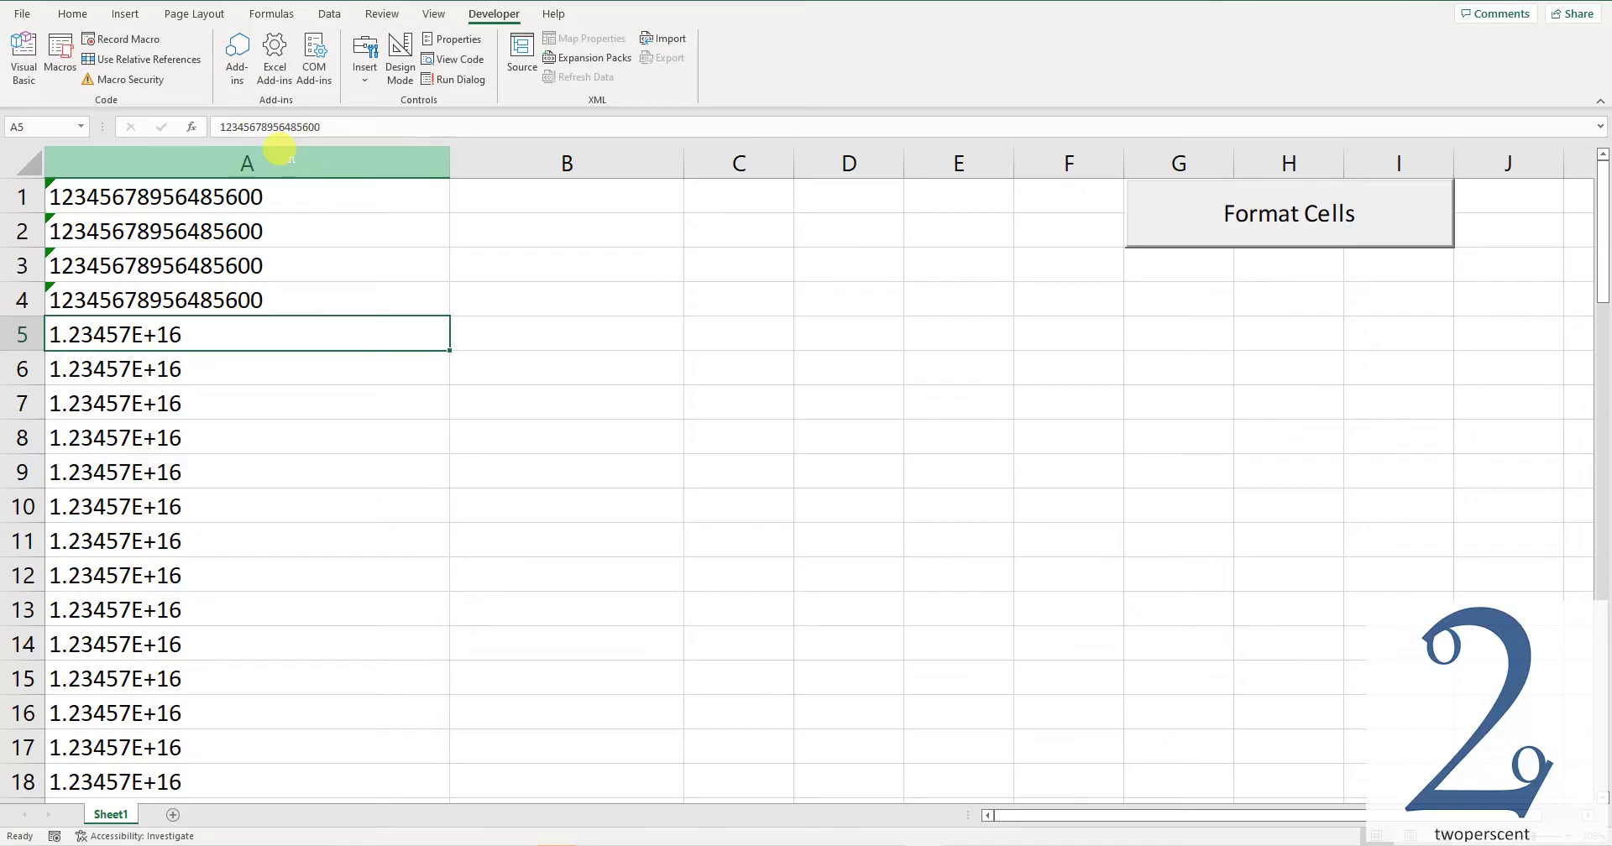
Clear column A, paste the other workbook's long numbers into column C, and enable Design Mode.
left_click(280, 152)
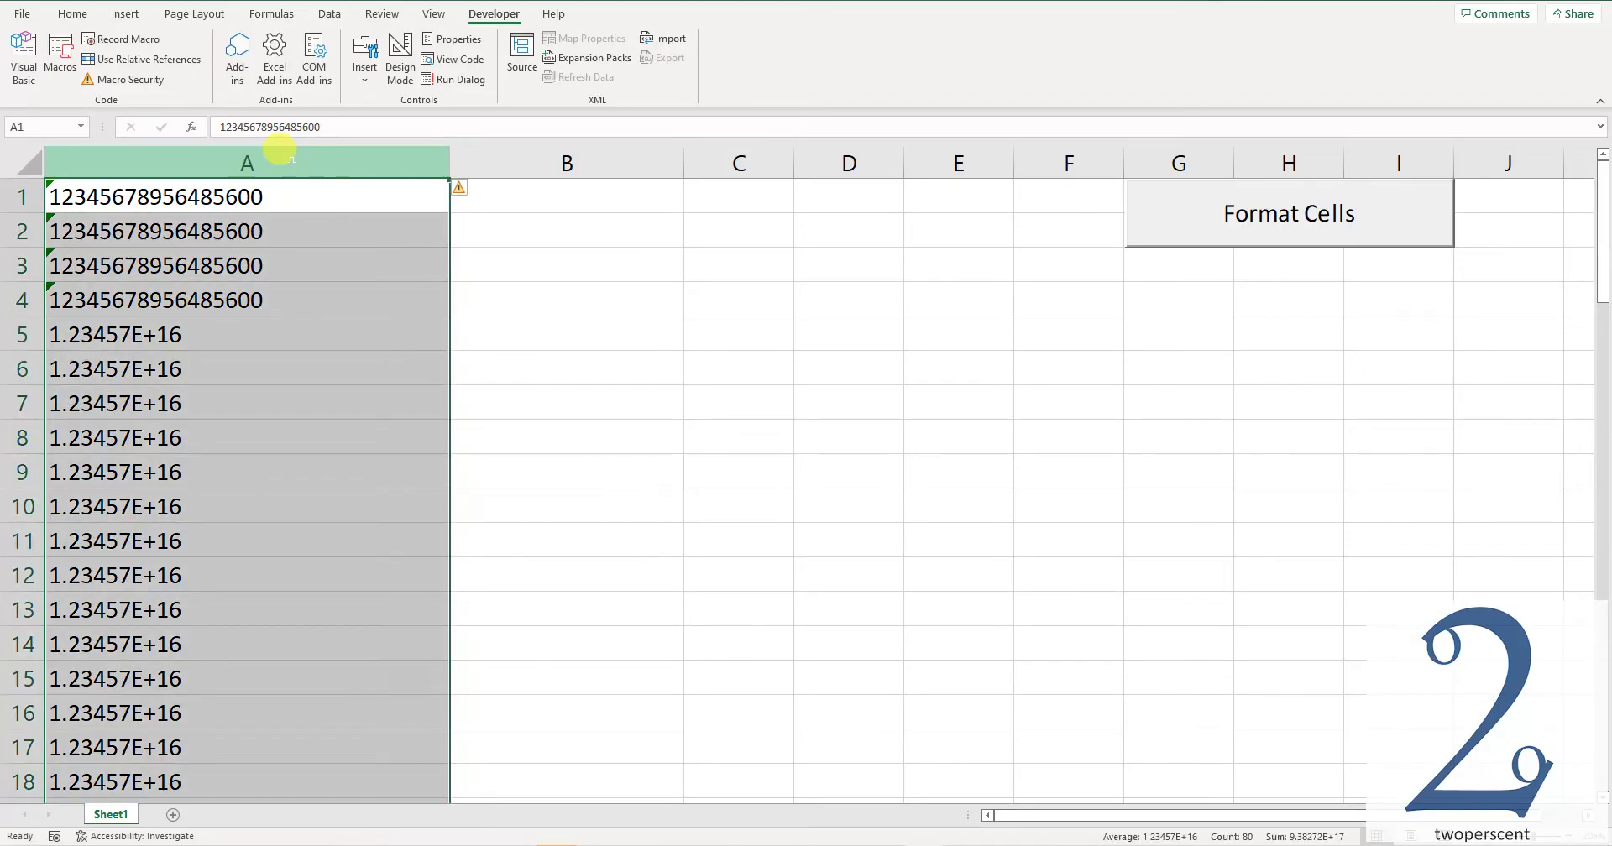
key("Delete")
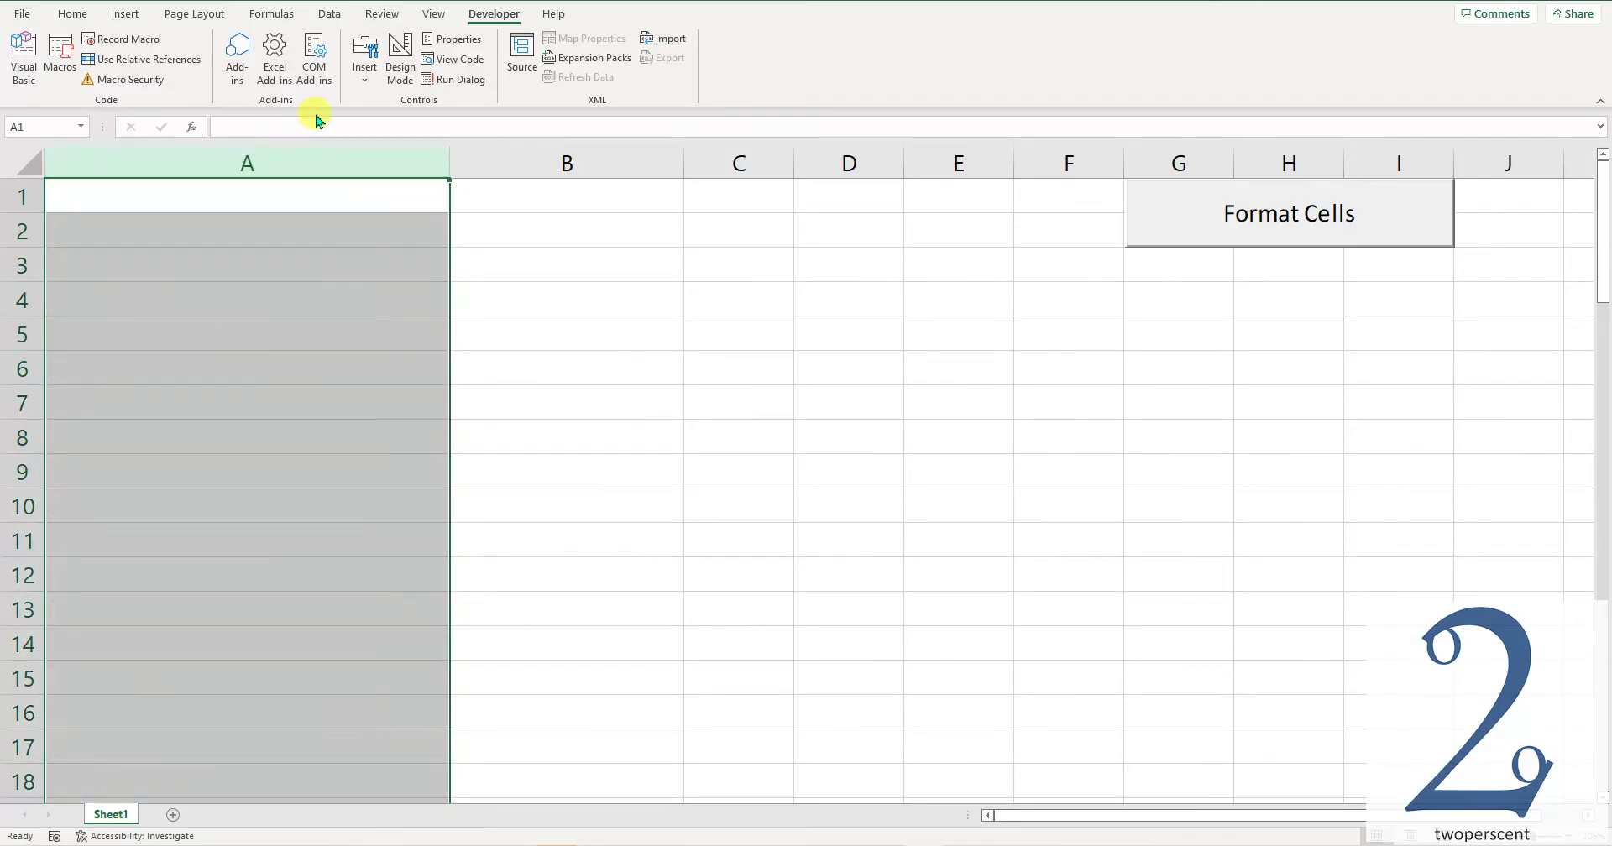
left_click(712, 205)
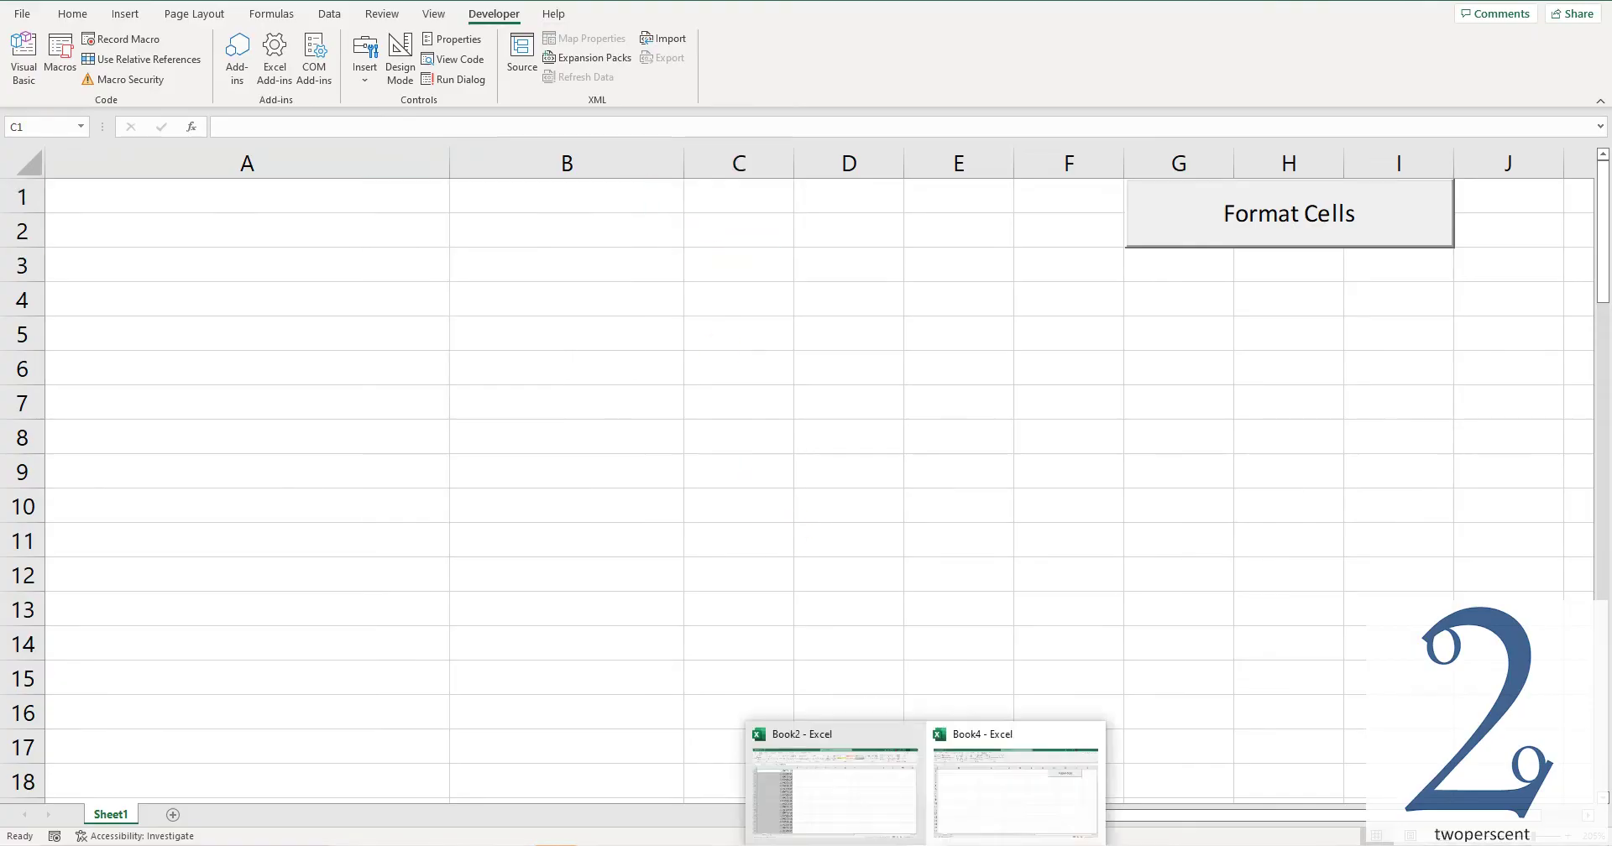
left_click(848, 798)
key("ctrl+c")
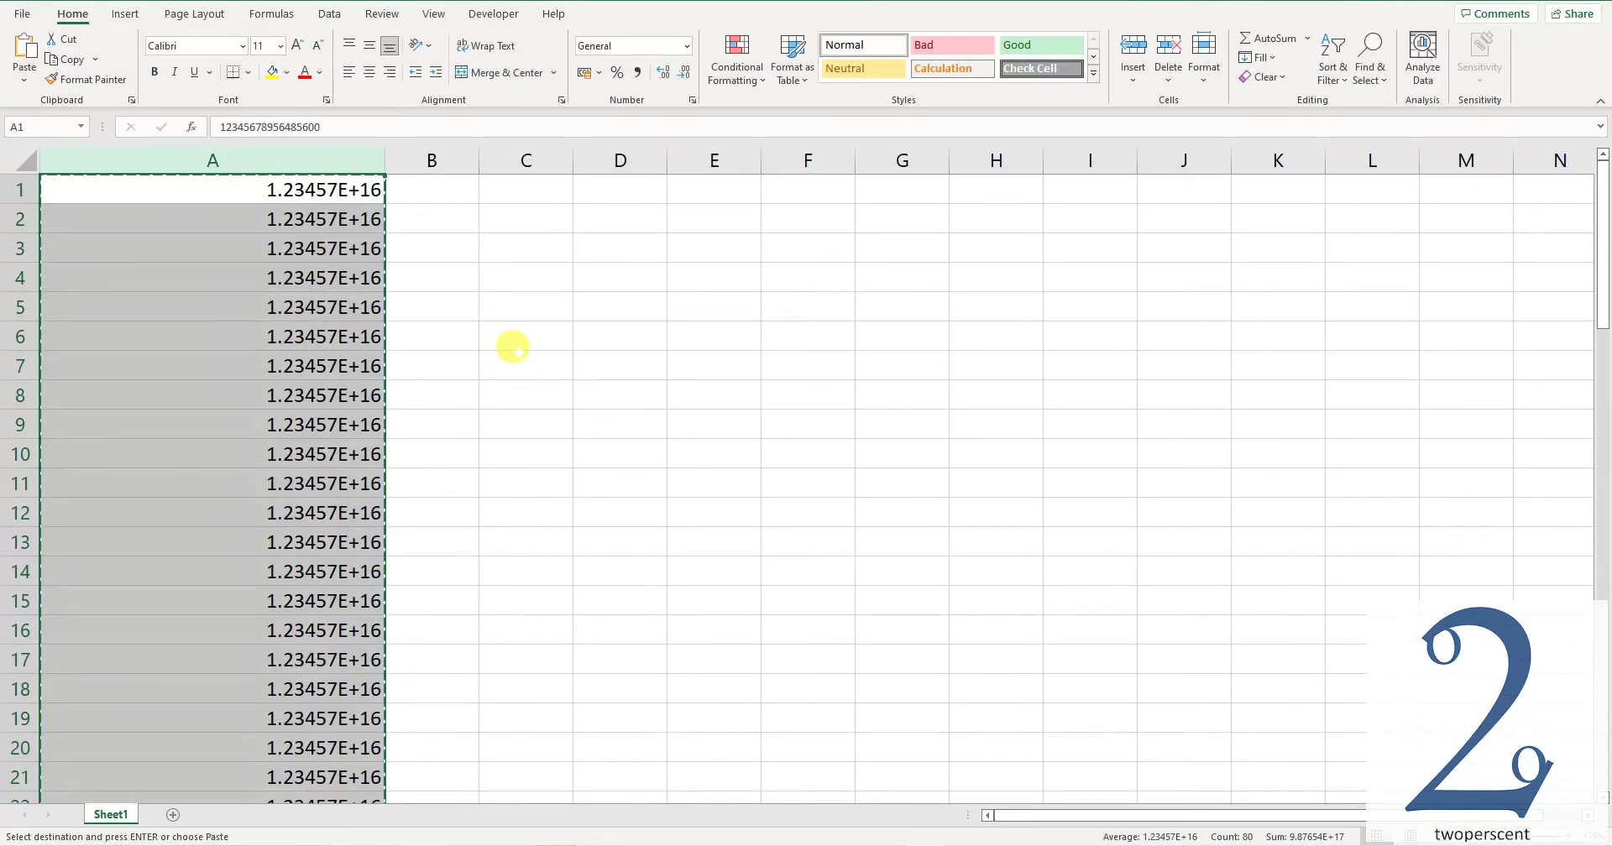
key("alt+Tab")
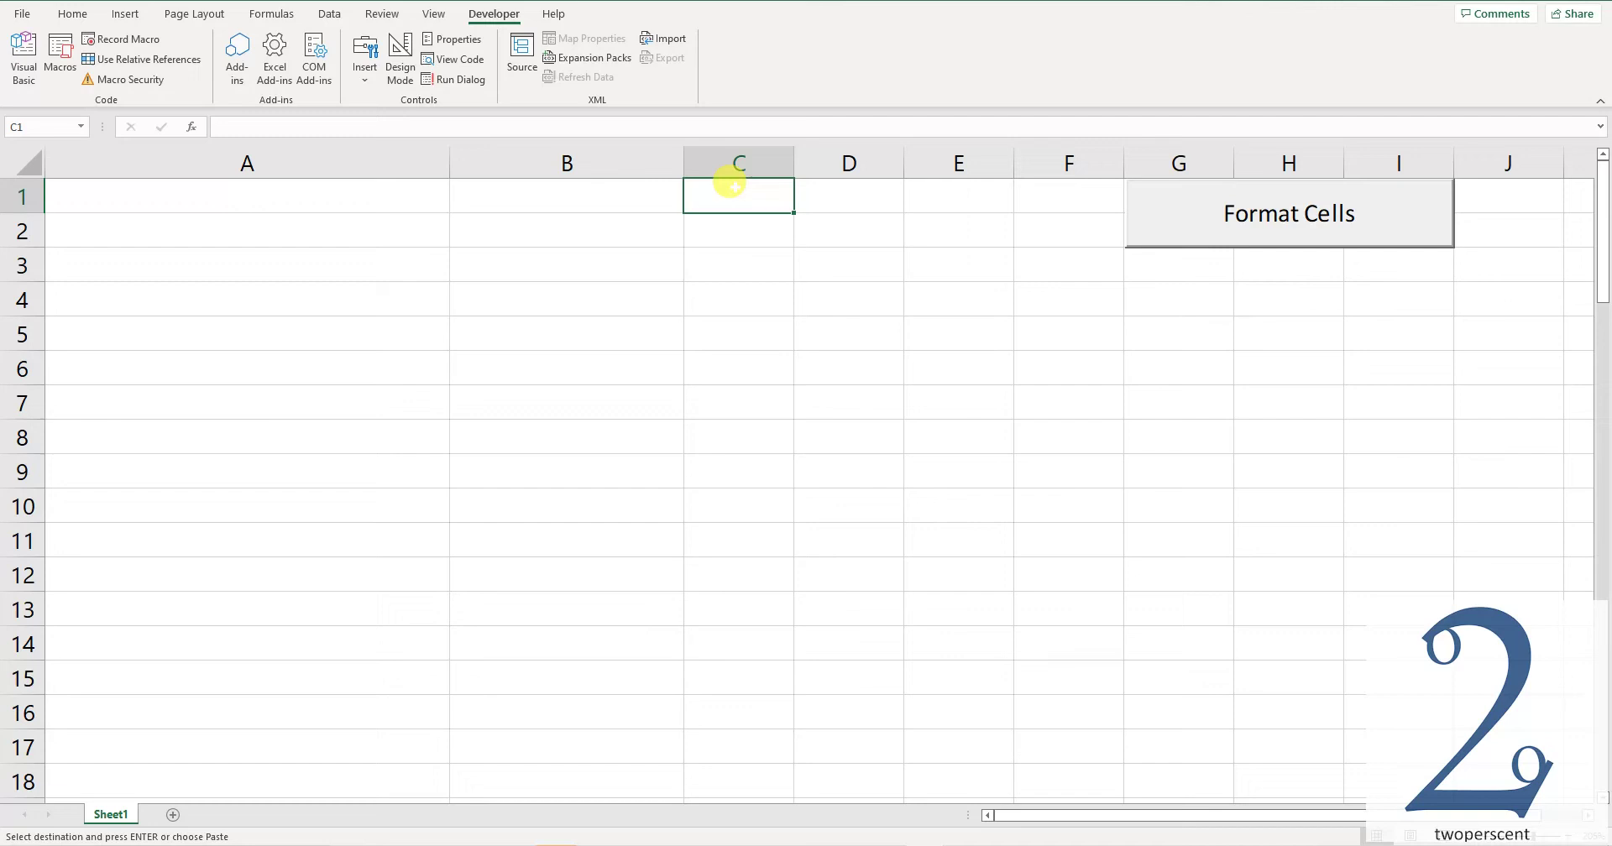
key("ctrl+v")
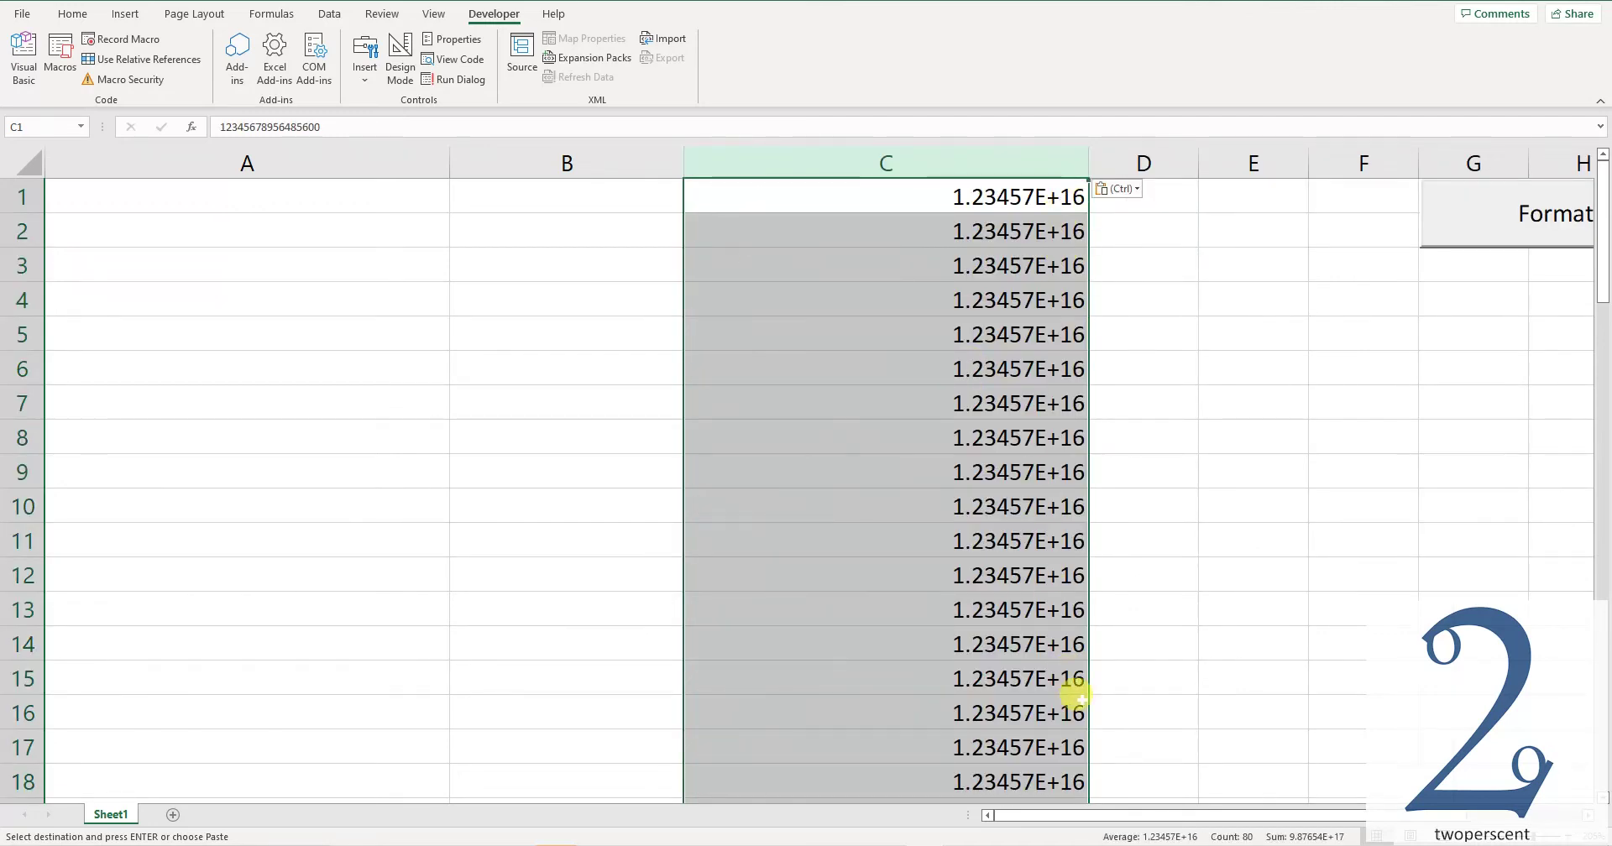
left_click_drag(1100, 814, 1142, 820)
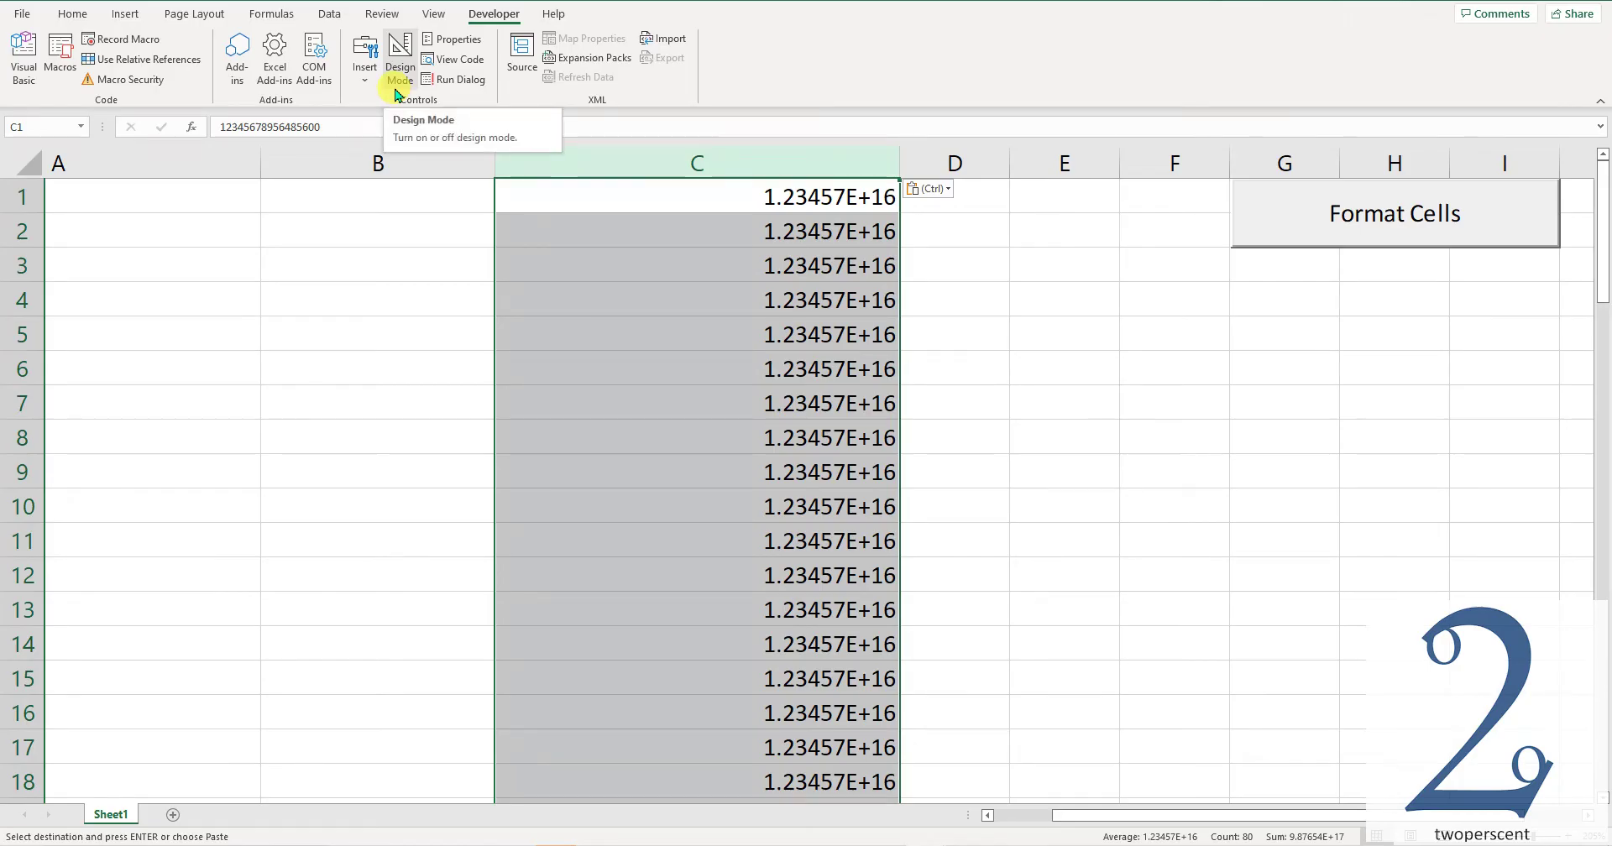
left_click(401, 76)
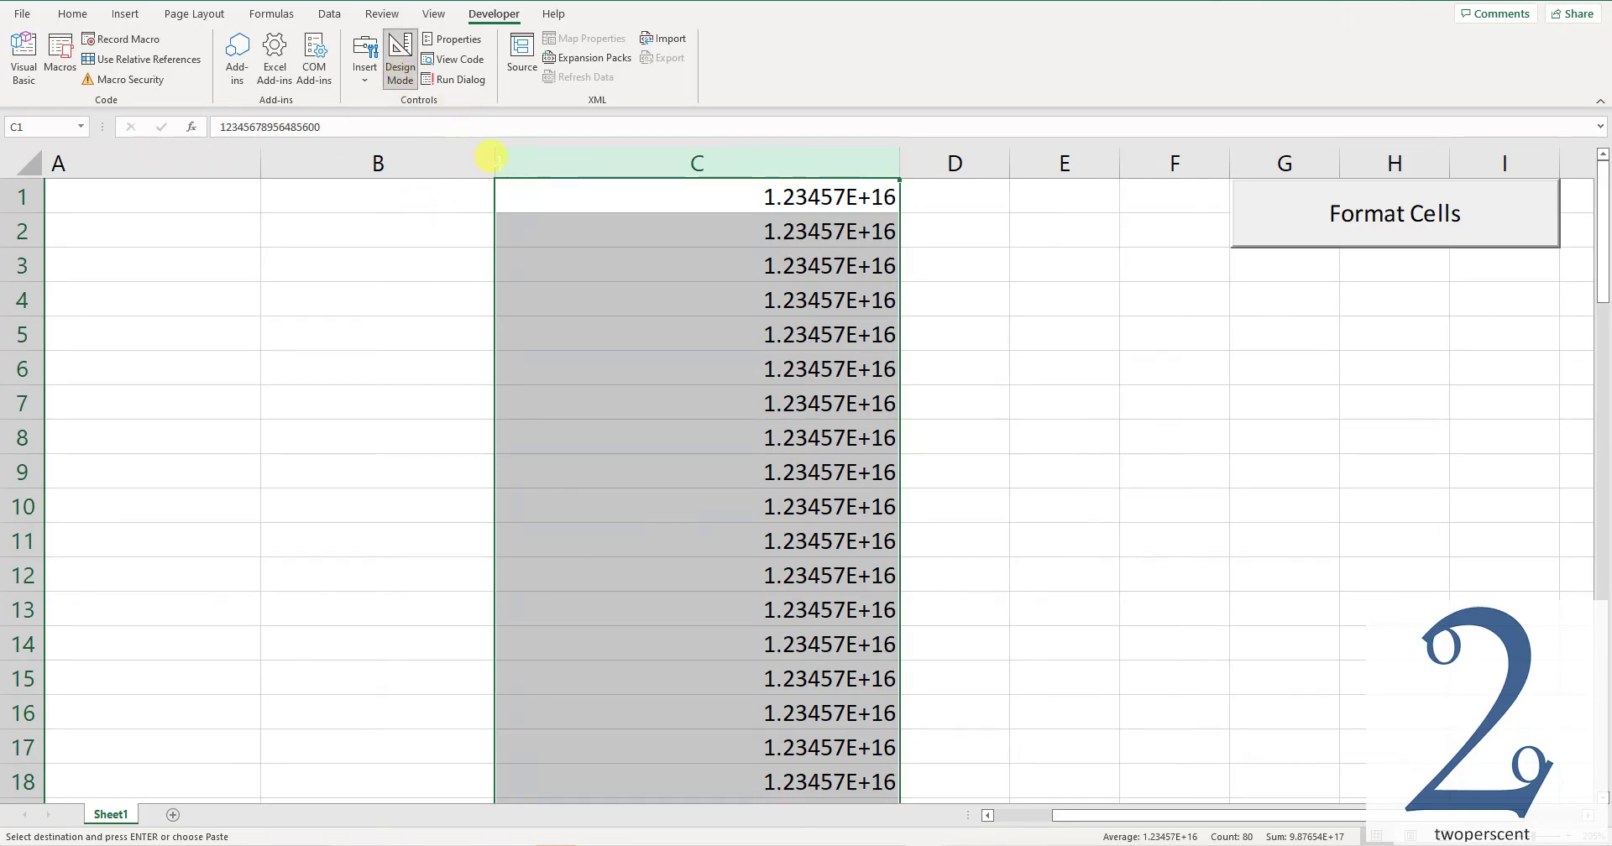
Open CommandButton1_Click and review its Range("C:C") block setting NumberFormat "@" and .Value = .Formula.
double_click(1272, 220)
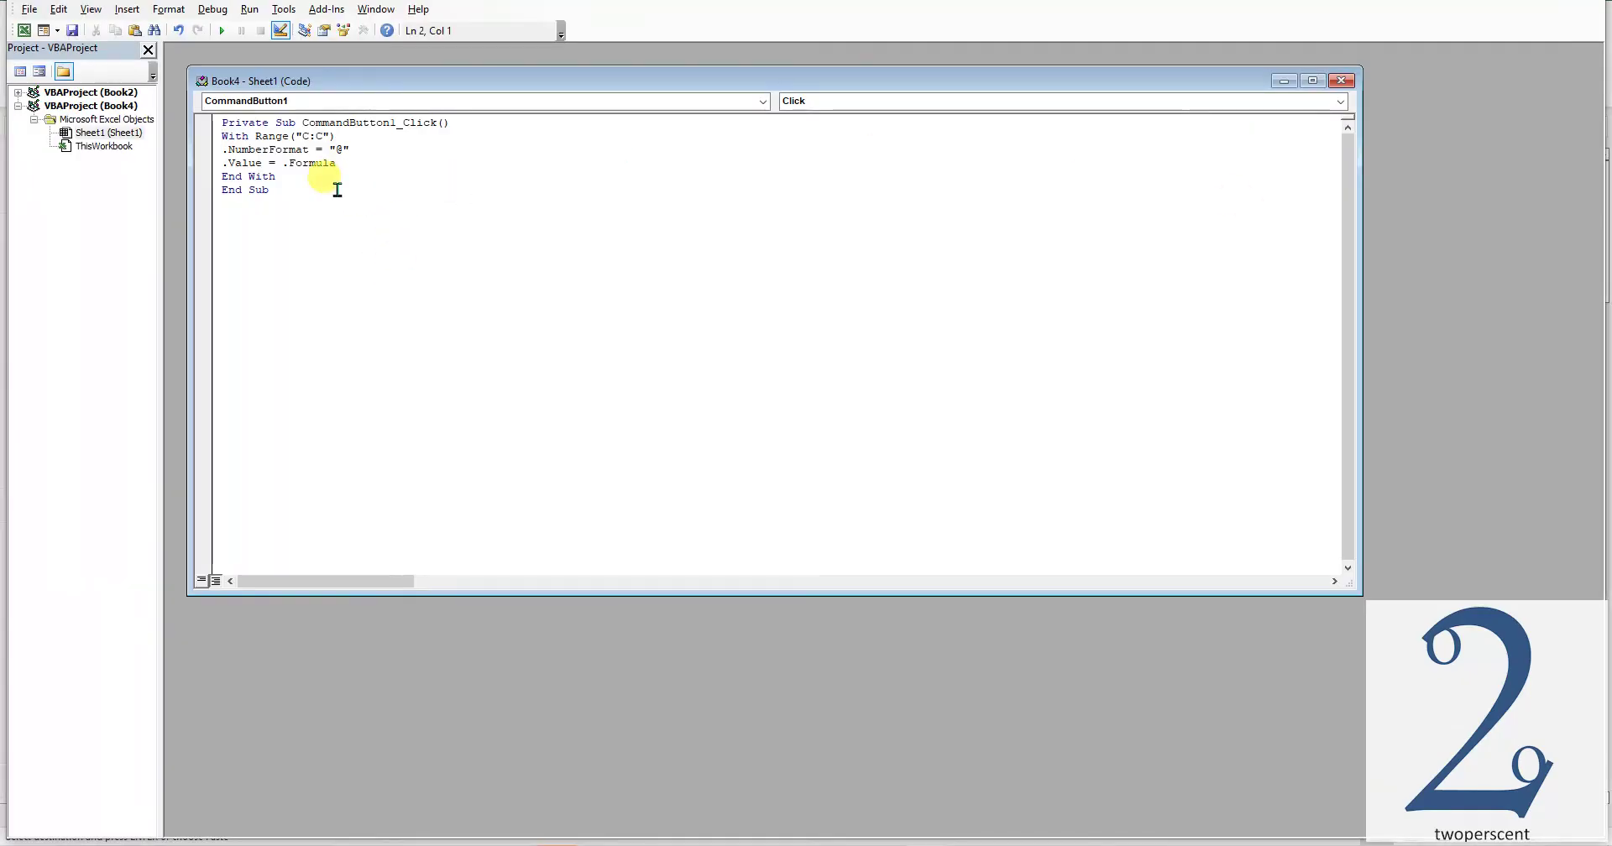
left_click_drag(336, 163, 221, 141)
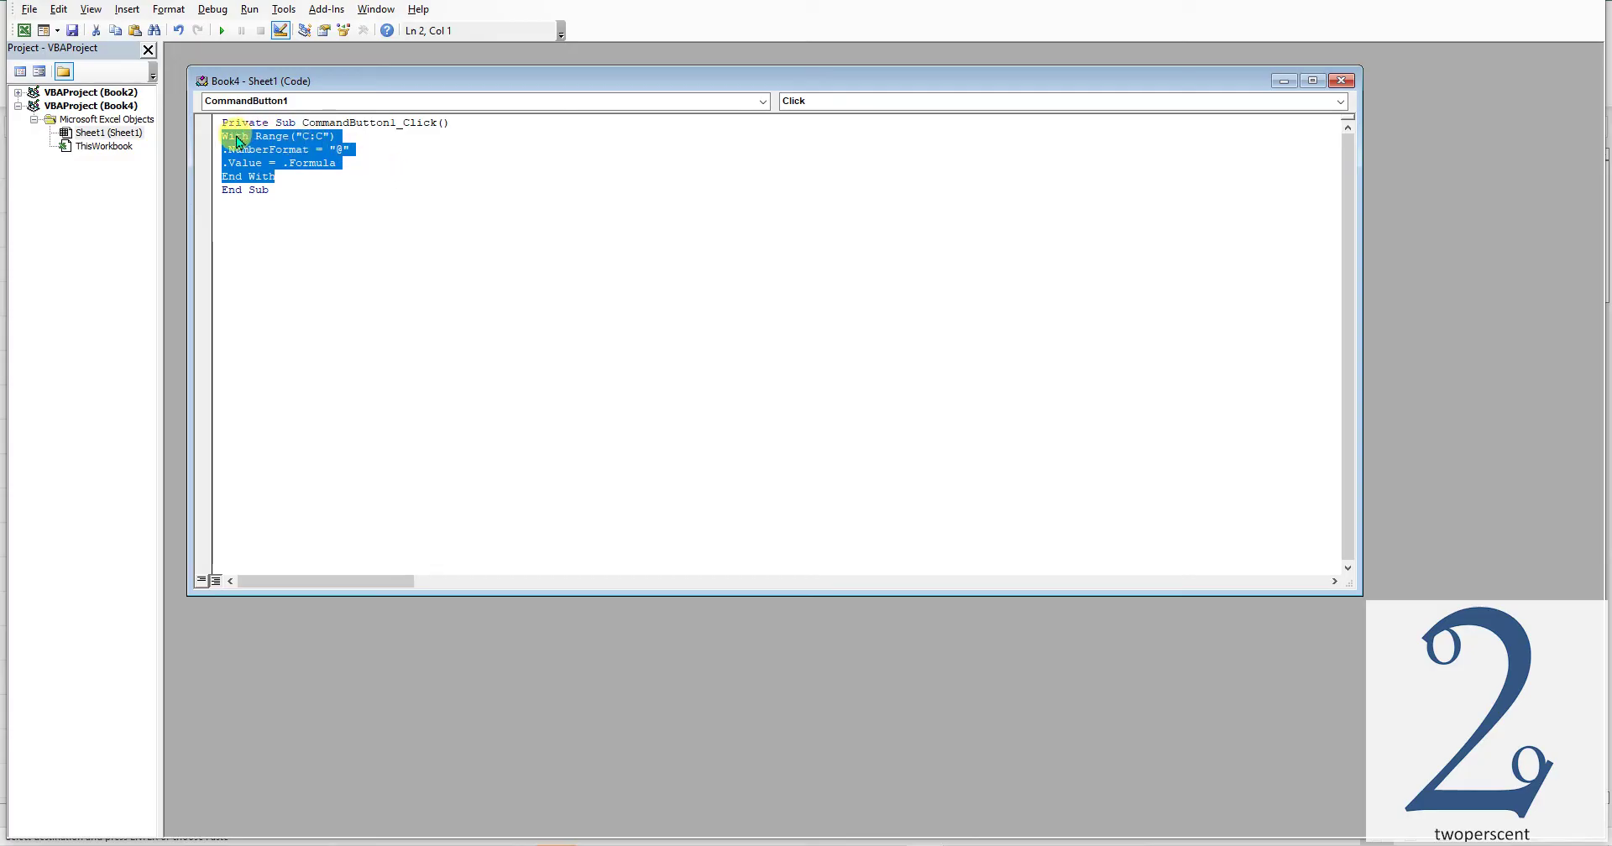
left_click(361, 187)
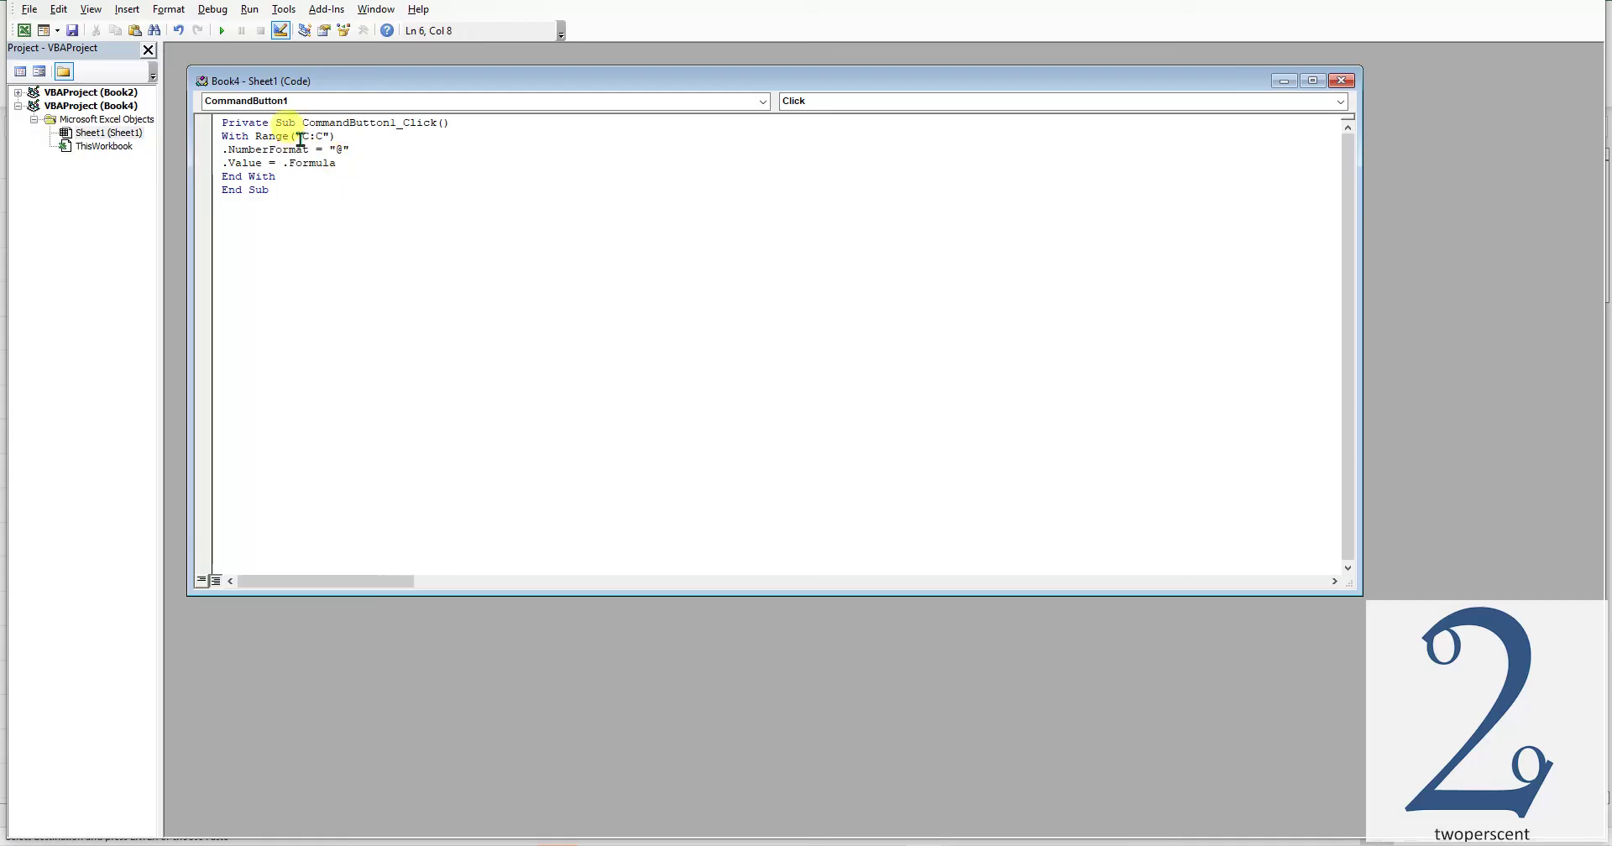
left_click_drag(301, 137, 329, 139)
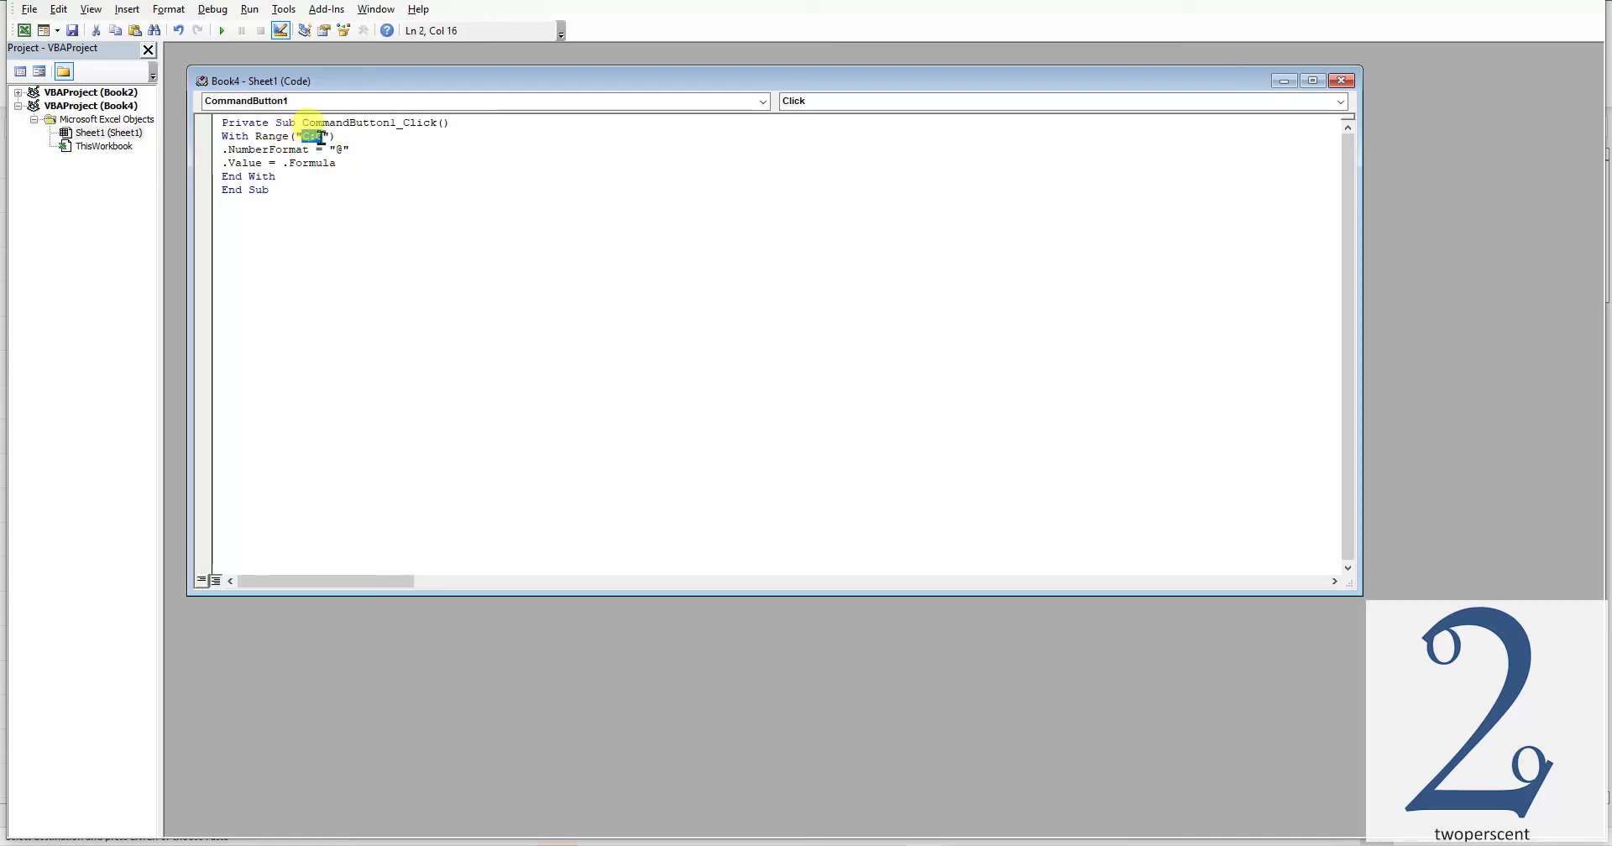
left_click(391, 179)
left_click(309, 136)
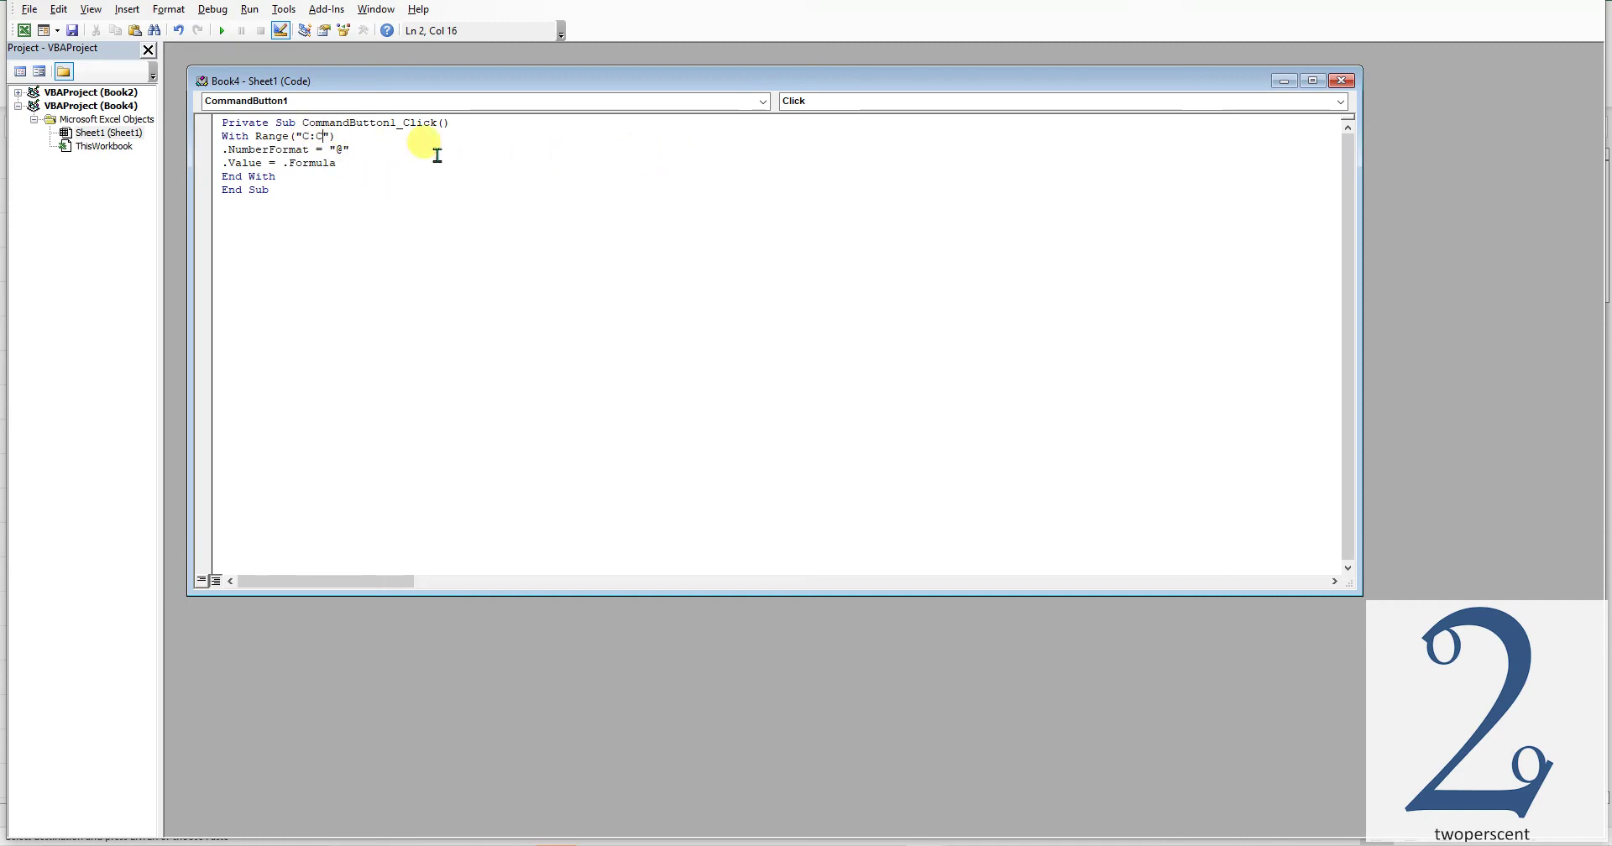
Close the VBA editor and turn Design Mode off in Excel.
left_click(1342, 80)
left_click(1530, 8)
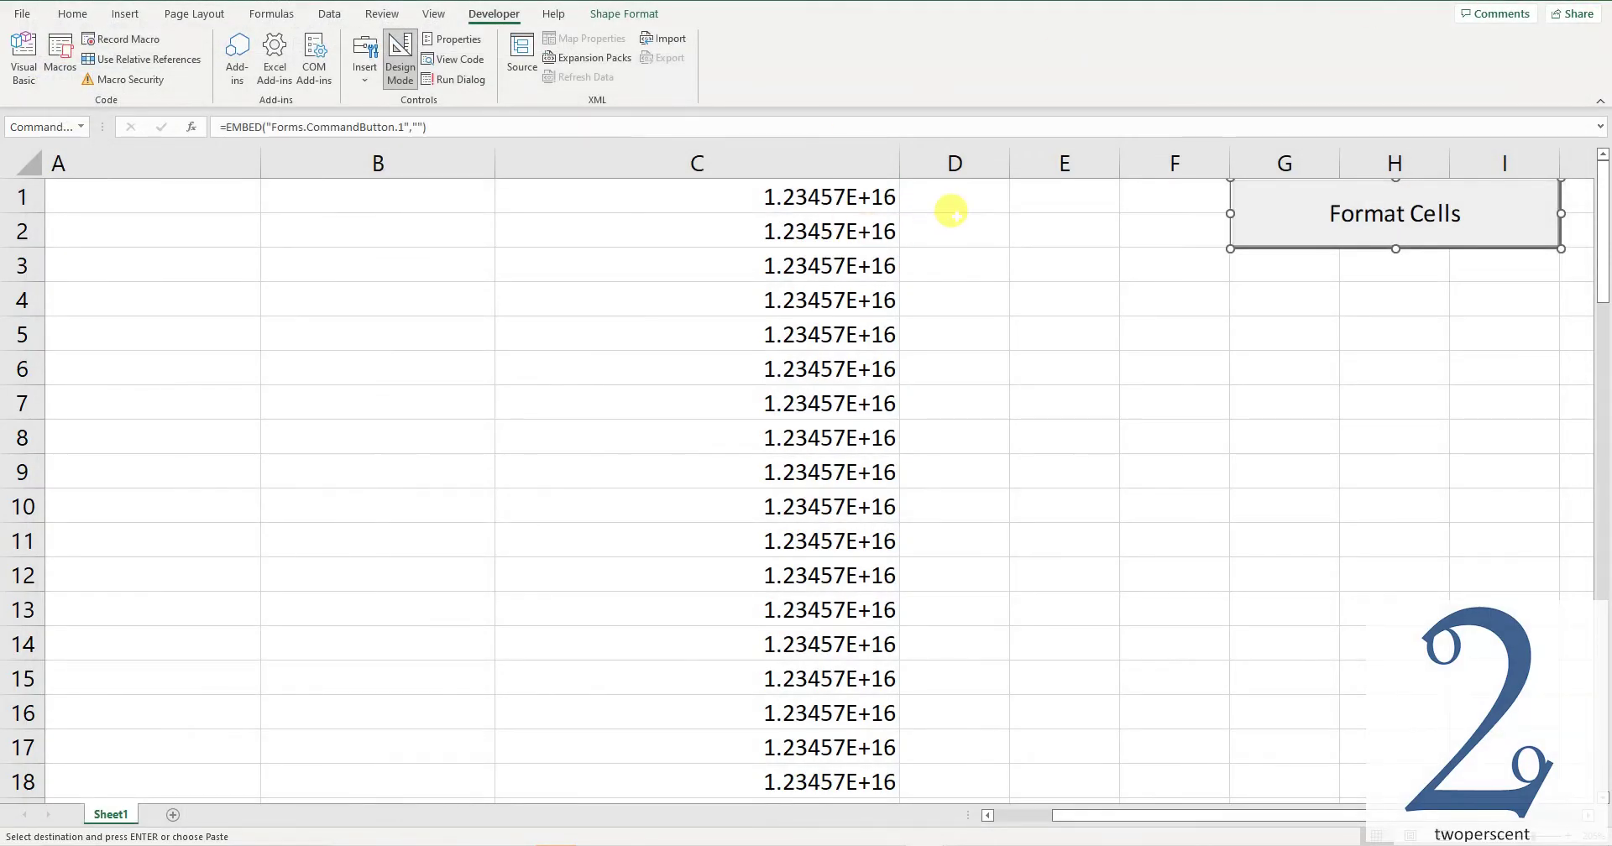
left_click(399, 59)
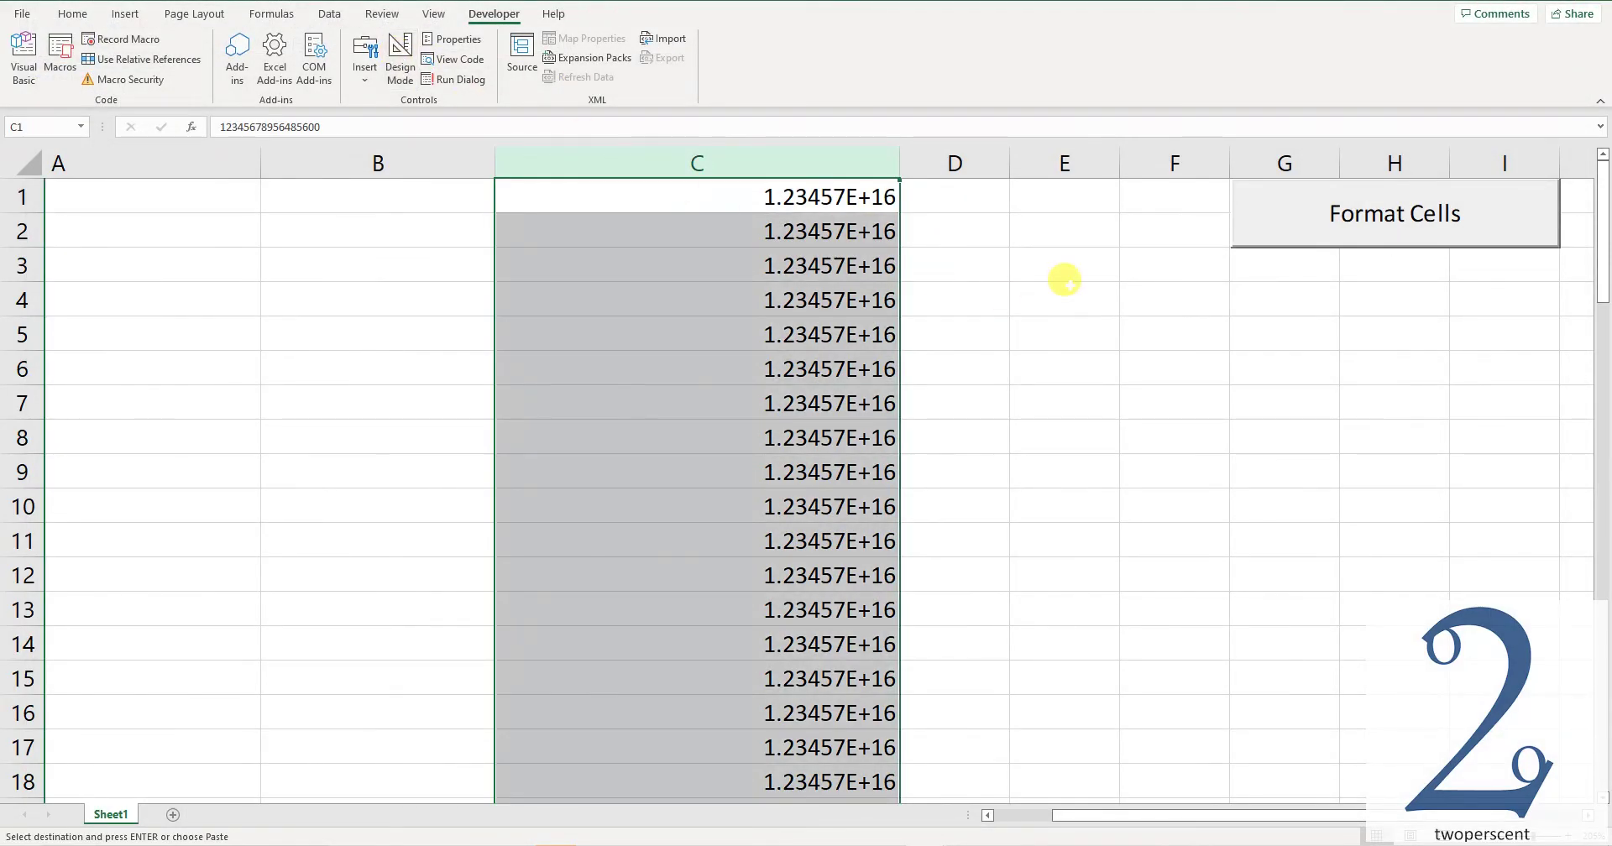
left_click(1064, 289)
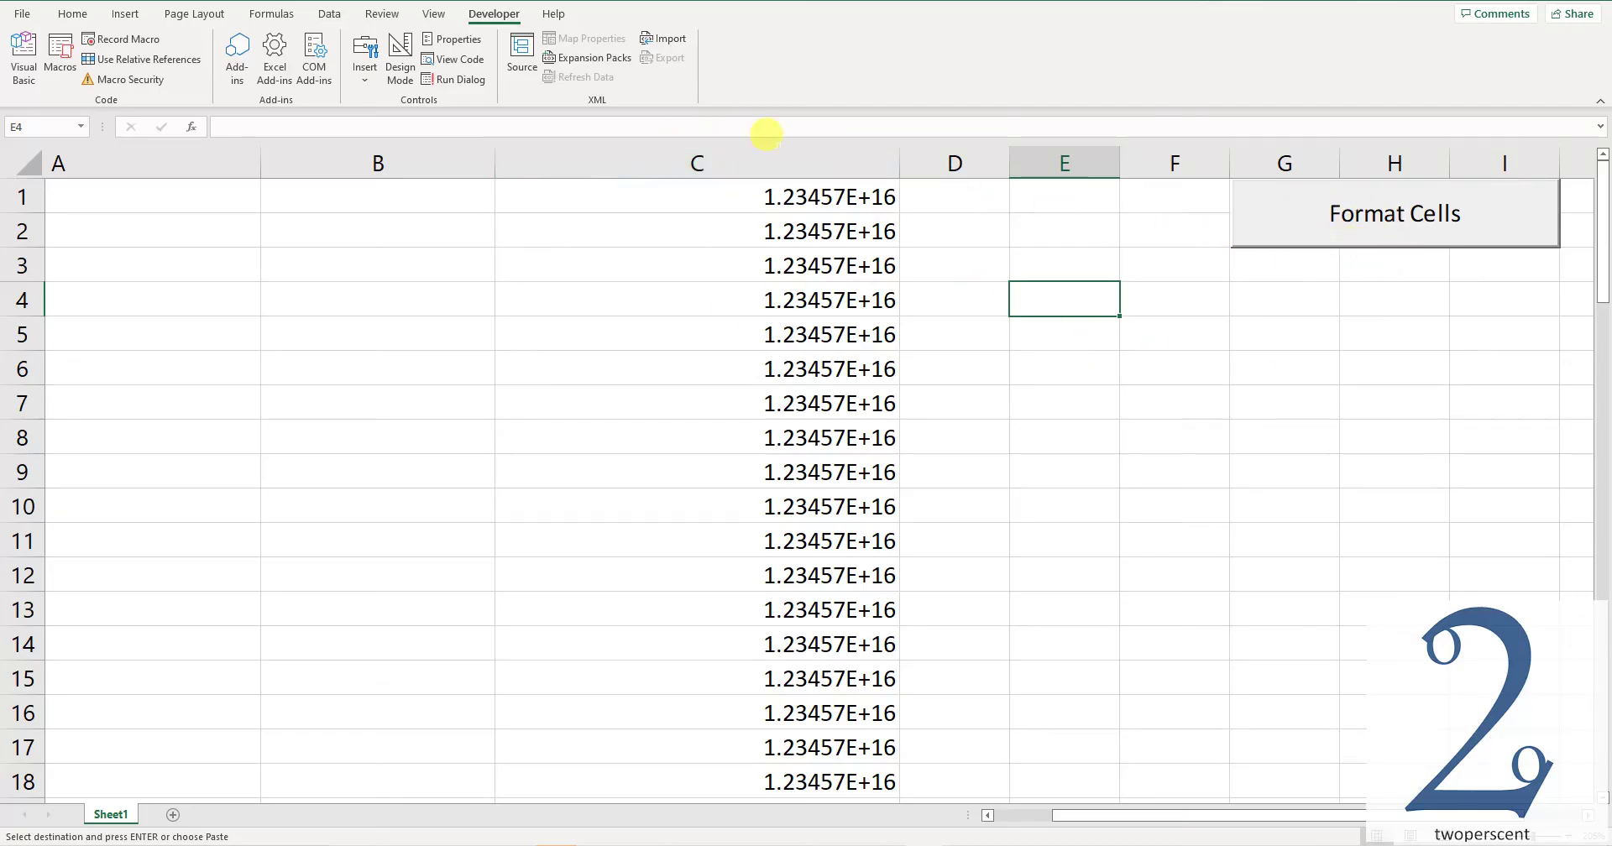
left_click(1366, 222)
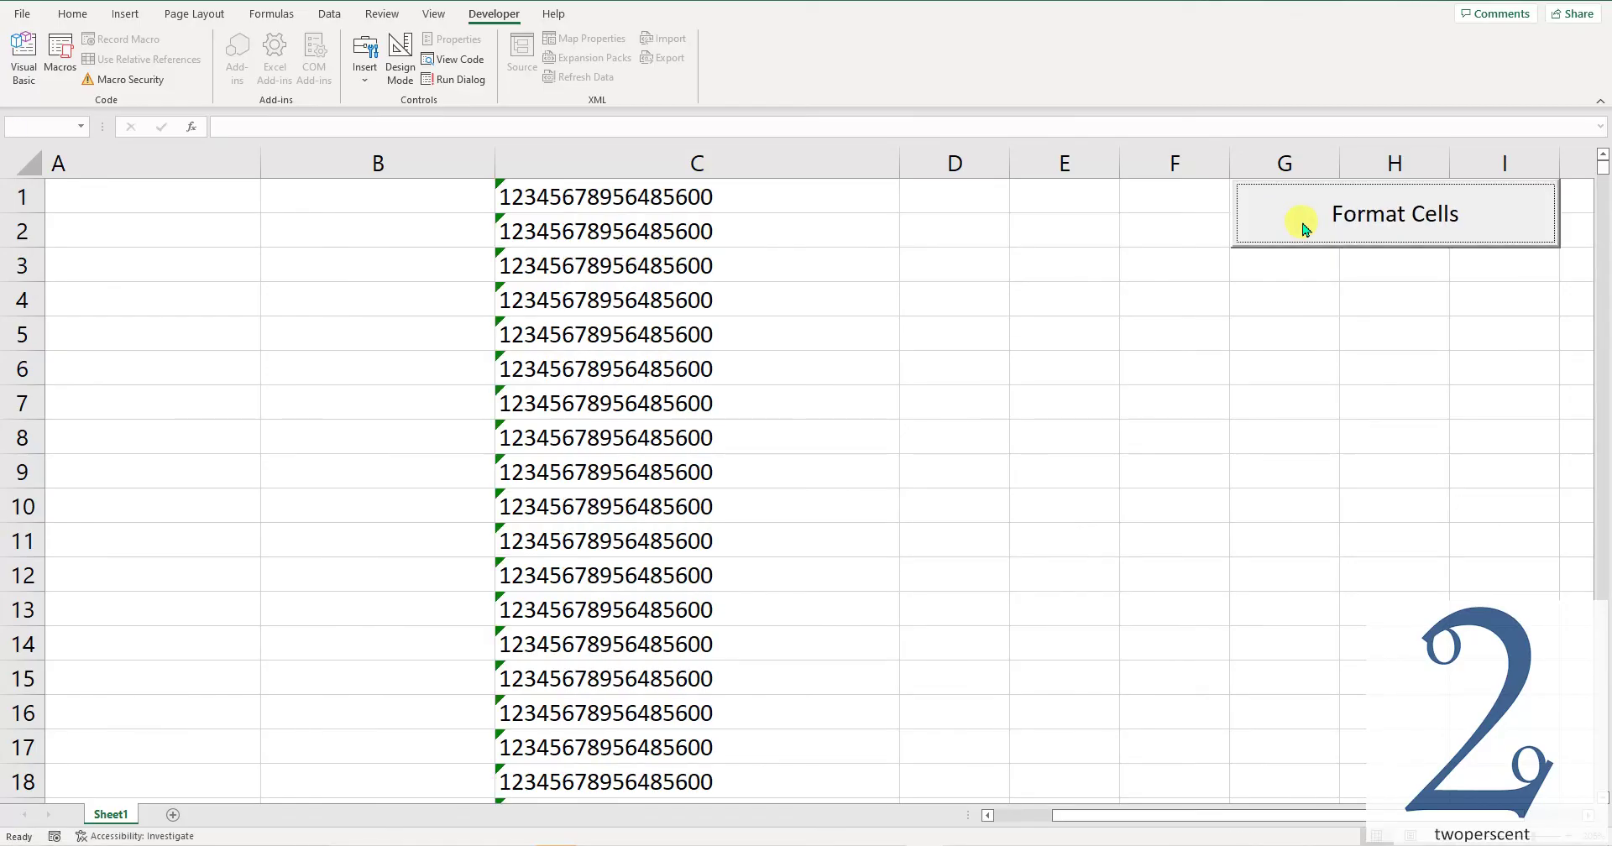
scroll(1006, 338, "down", 16)
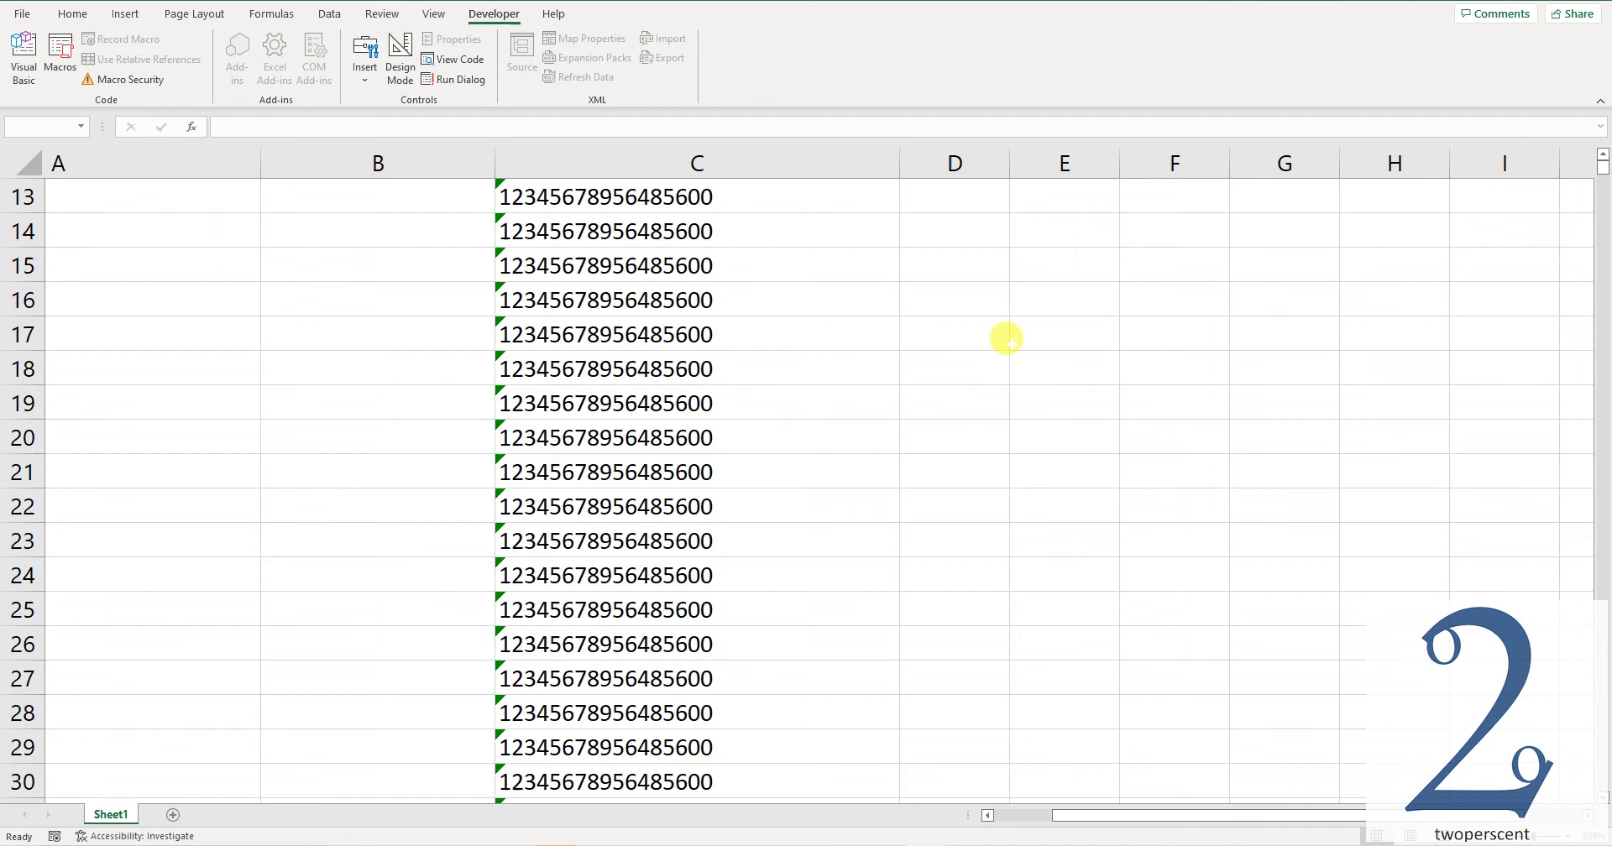
scroll(1010, 352, "down", 9)
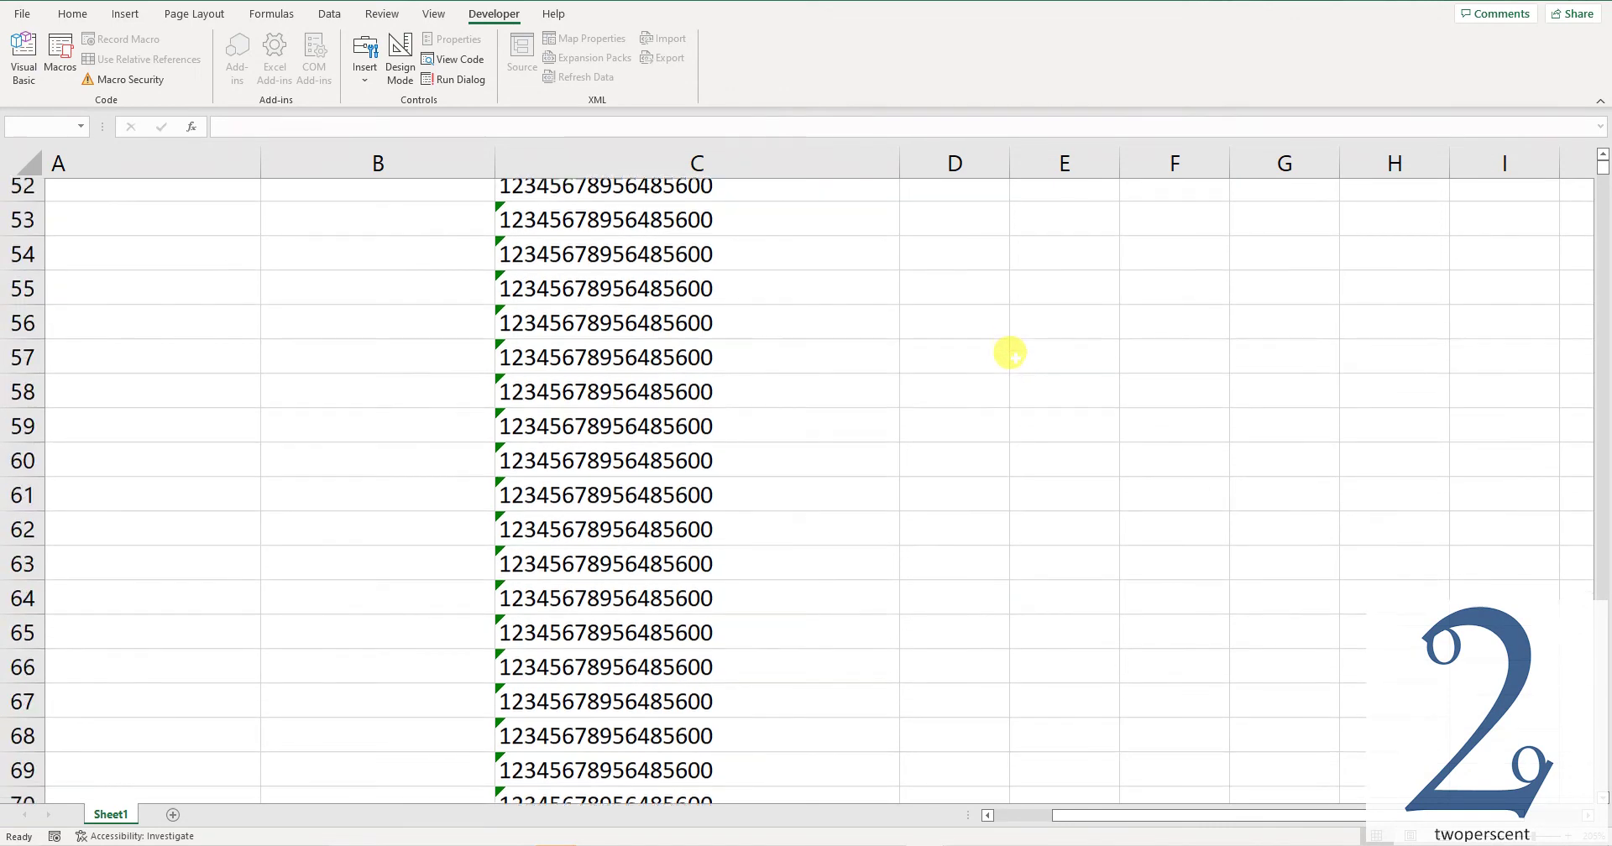
scroll(1011, 353, "up", 7)
scroll(1011, 354, "up", 18)
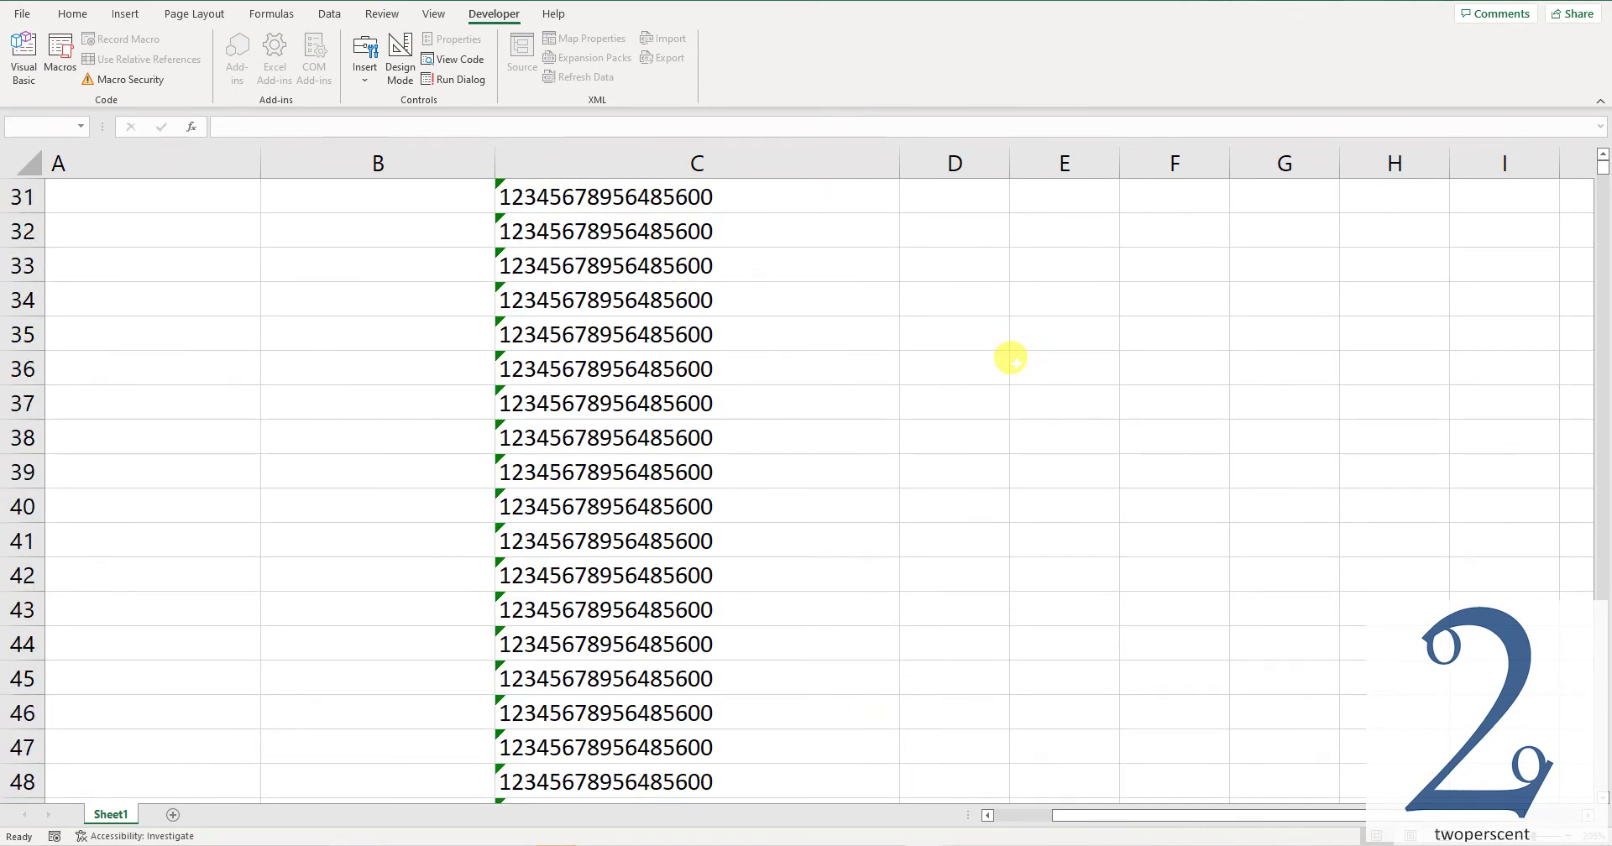